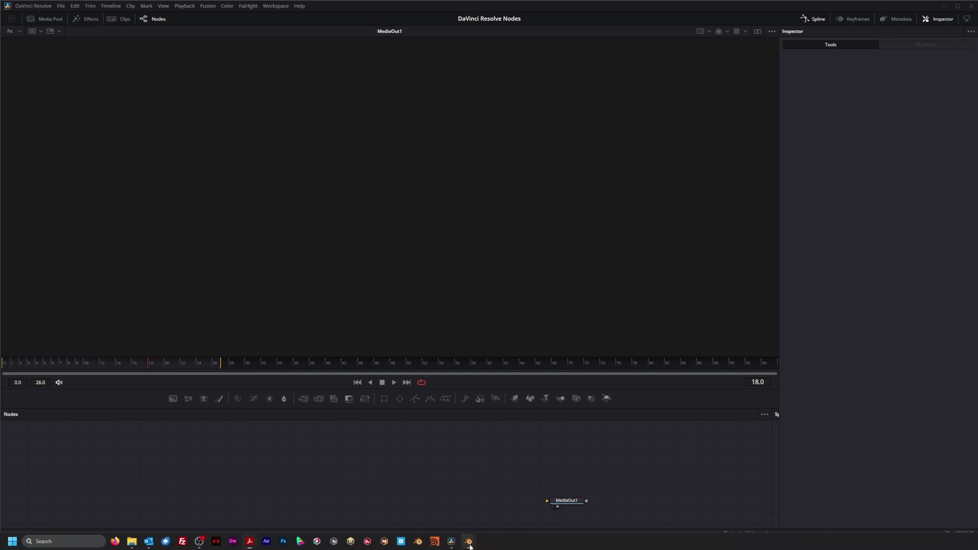
- Switch to the Blender scene and widen the camera viewport
mouse_move(469, 544)
click(448, 510)
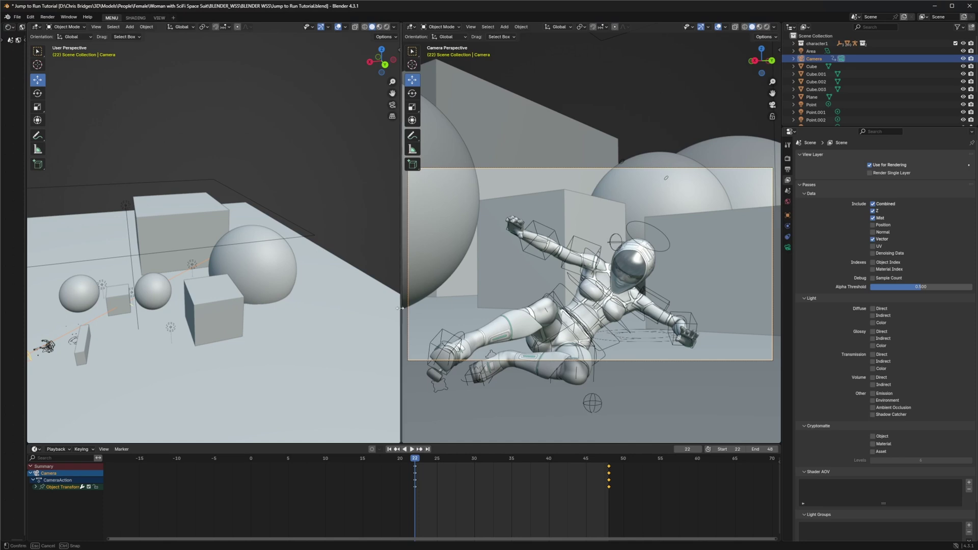
drag(401, 310, 370, 301)
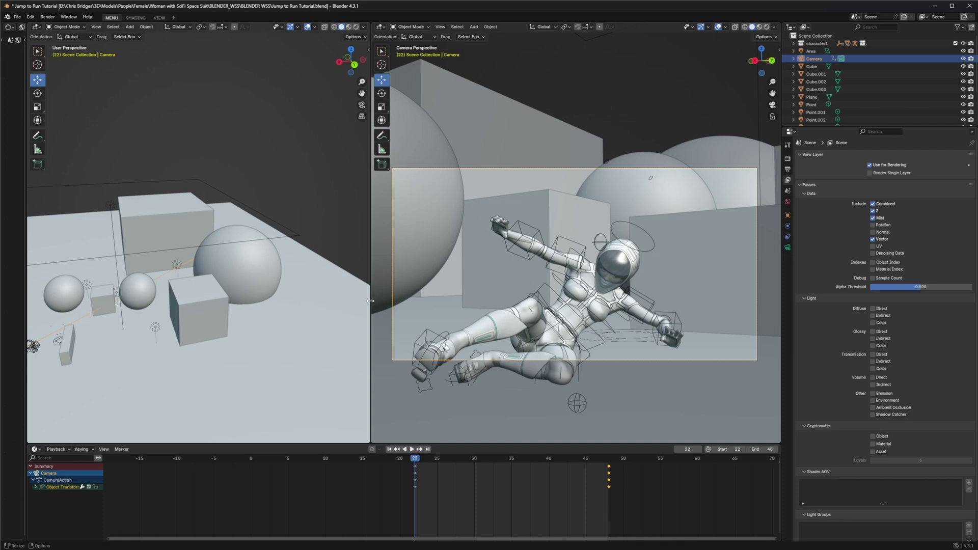
- Bring up the Blender render result and display its Mist pass
mouse_move(458, 548)
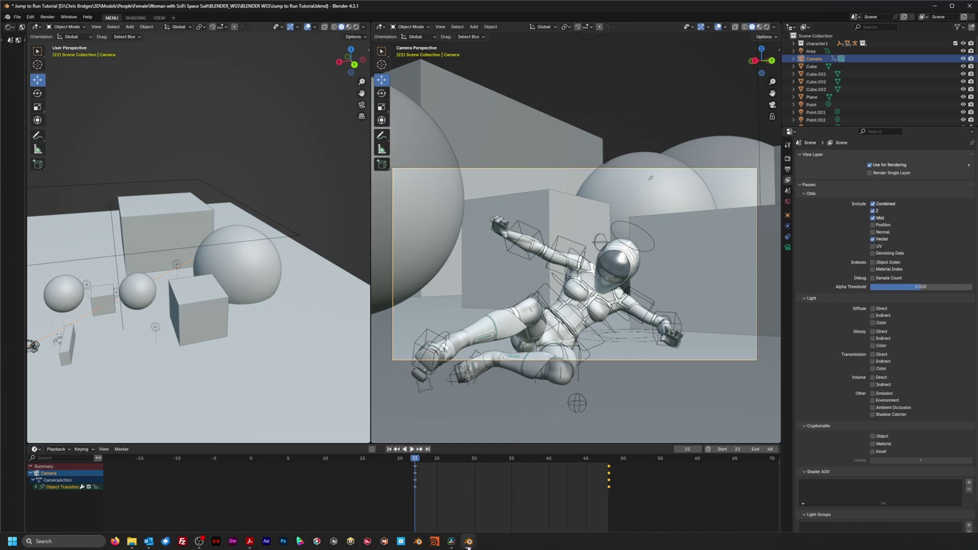
click(489, 508)
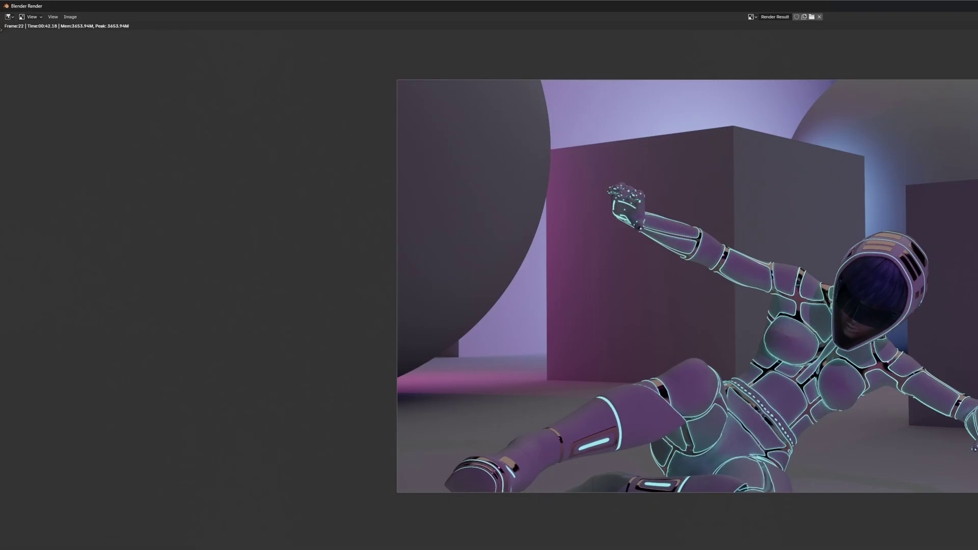
key(super+Left)
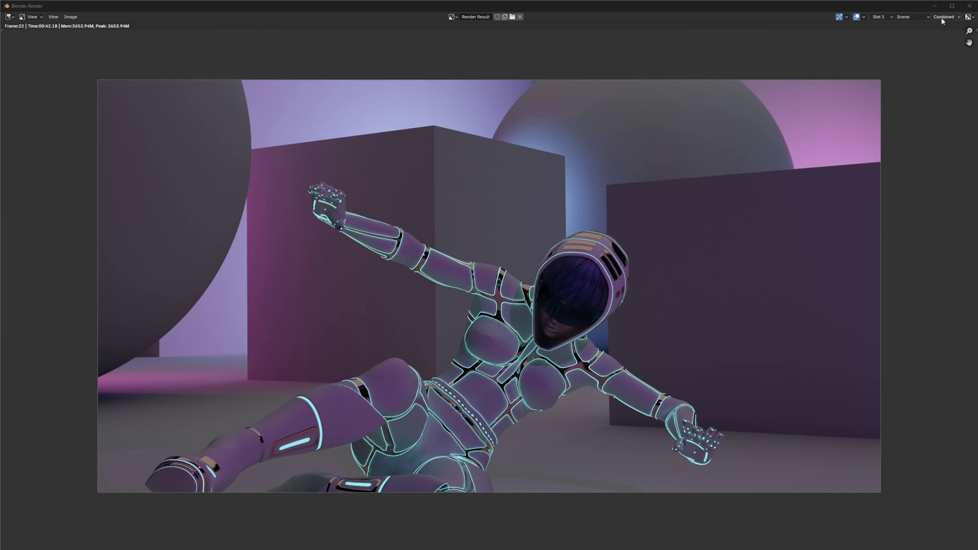
click(941, 18)
click(925, 43)
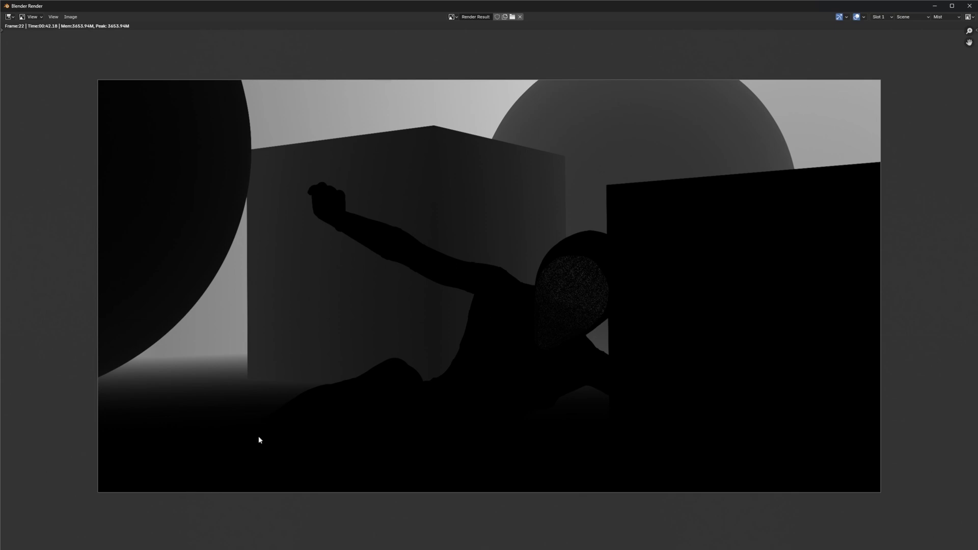
- Display the Depth pass of the render result, and close the render window
click(947, 16)
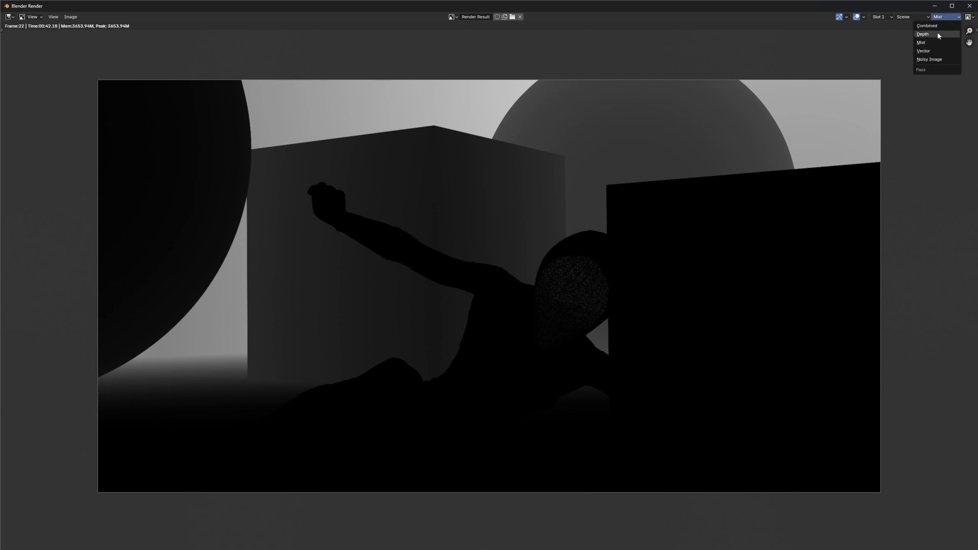
click(932, 34)
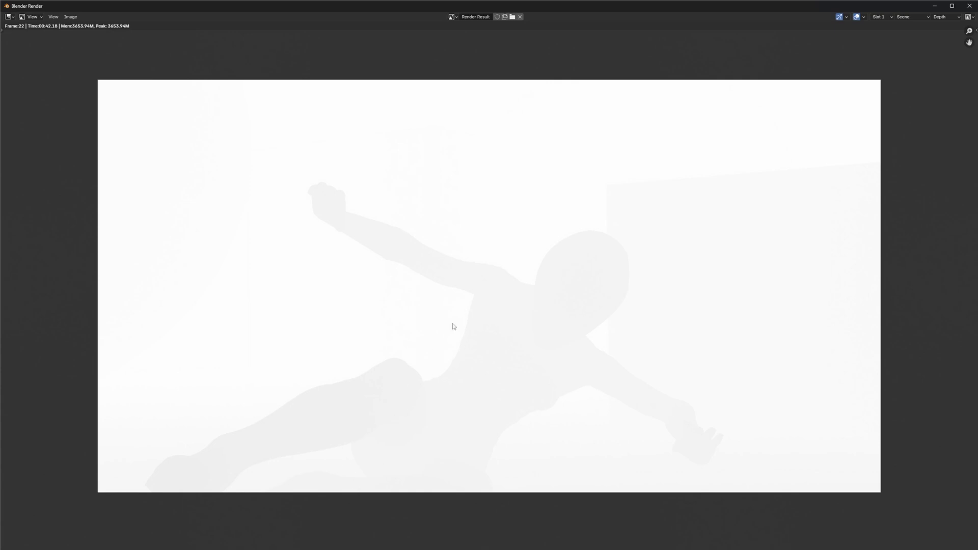
click(970, 6)
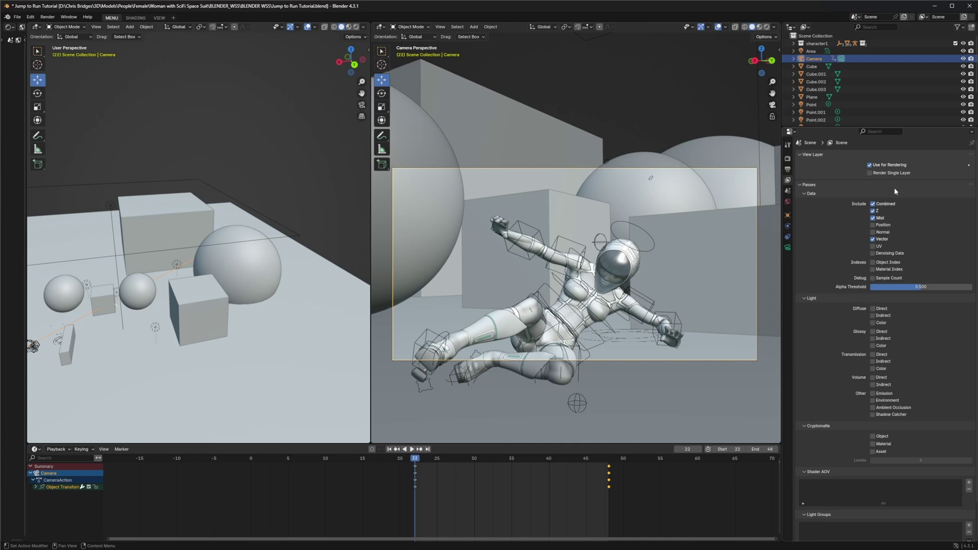
- Set the camera's clip end to 34.4 m, checking its limit line against the background objects from above
click(872, 218)
click(788, 248)
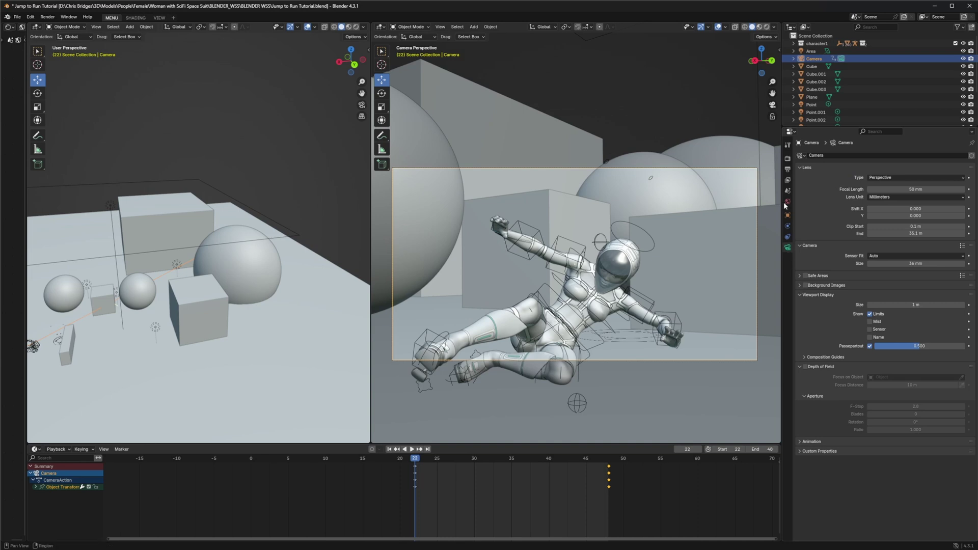
middle_drag(202, 348, 209, 350)
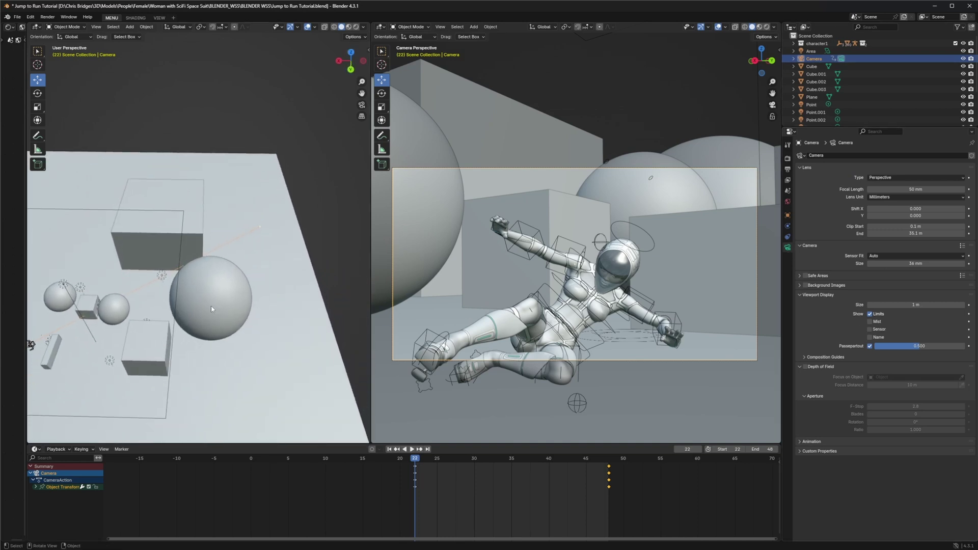
shift+middle_drag(186, 273, 238, 262)
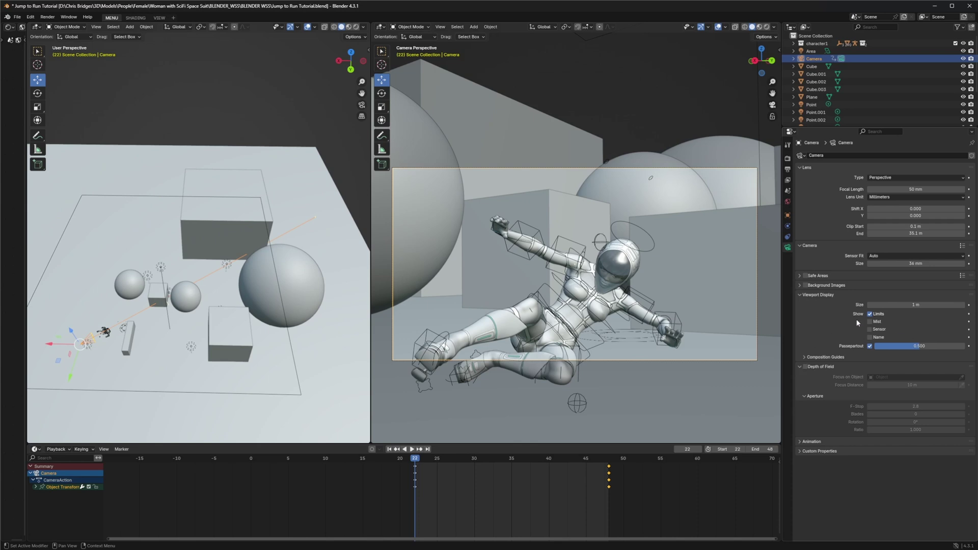
click(869, 314)
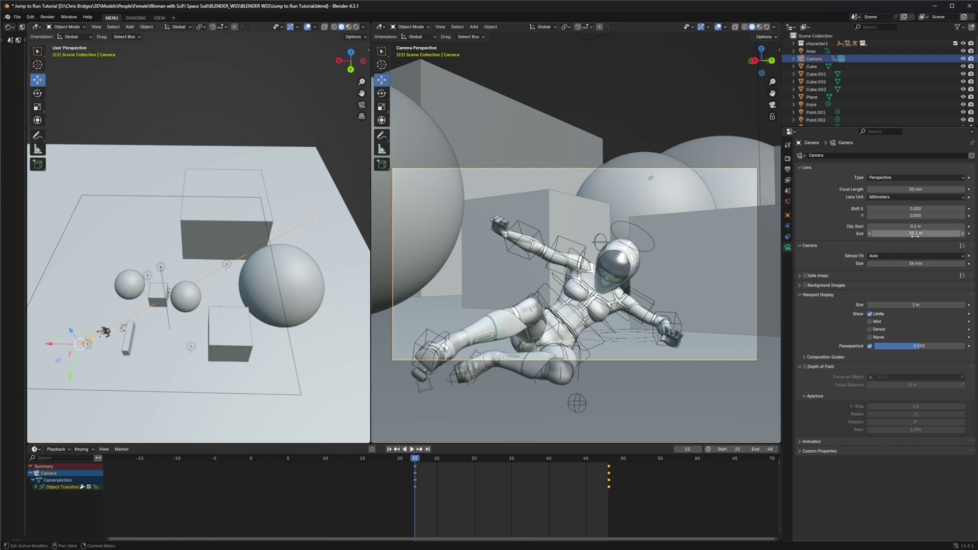
mouse_move(914, 233)
mouse_down()
mouse_move(866, 234)
mouse_move(898, 233)
mouse_up()
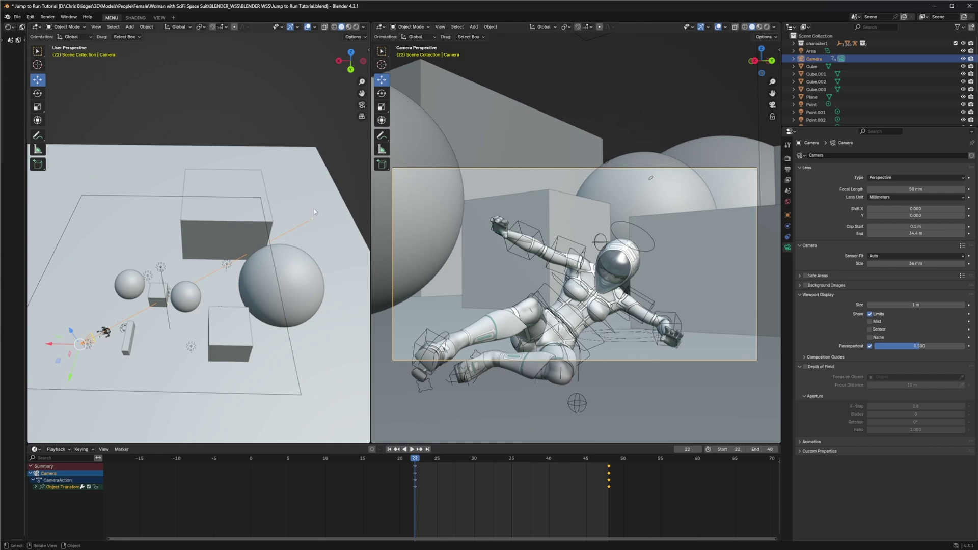
- Review the scene's view layer passes and output settings
click(789, 180)
click(787, 169)
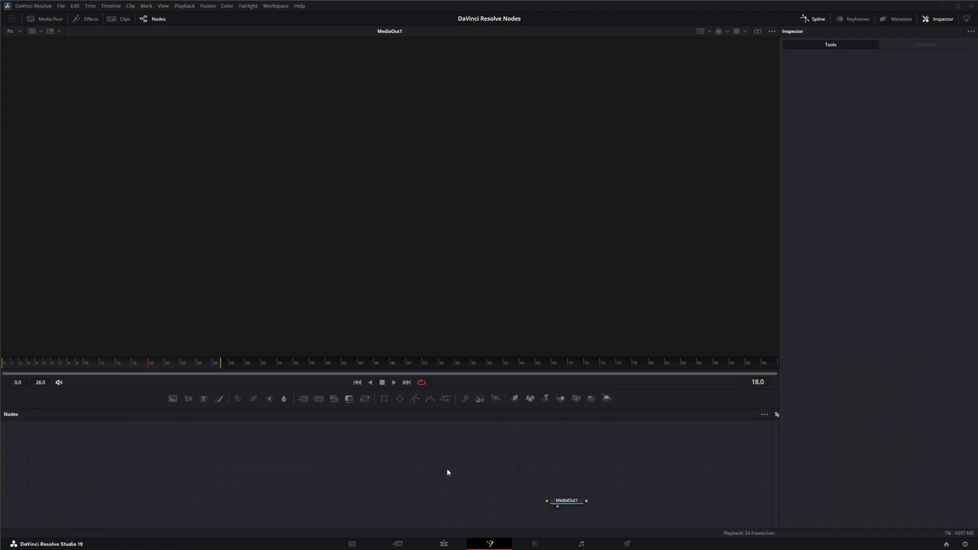
- Switch to DaVinci Resolve's Fusion page and add a Loader node to the node graph
key(shift+space)
text(Vector Motion Blur)
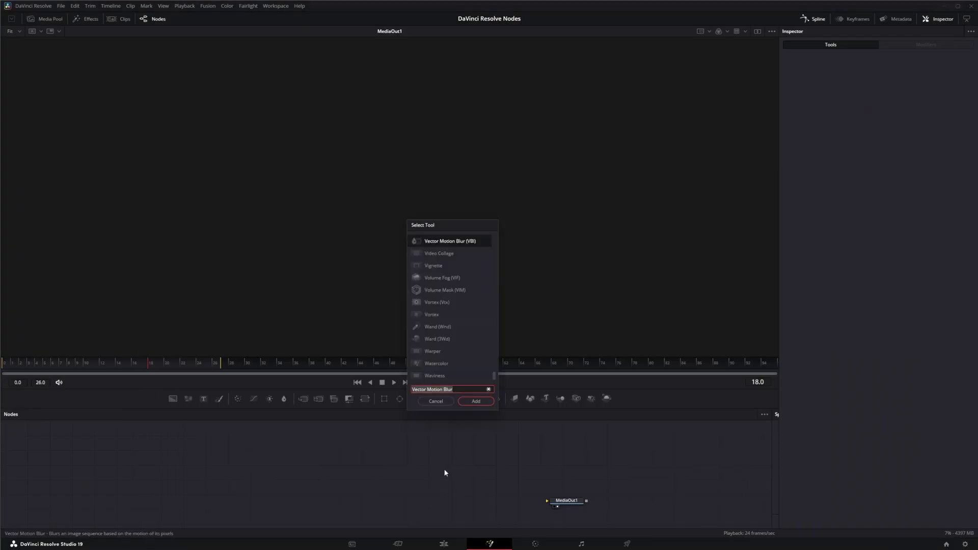
text(loader)
key(Return)
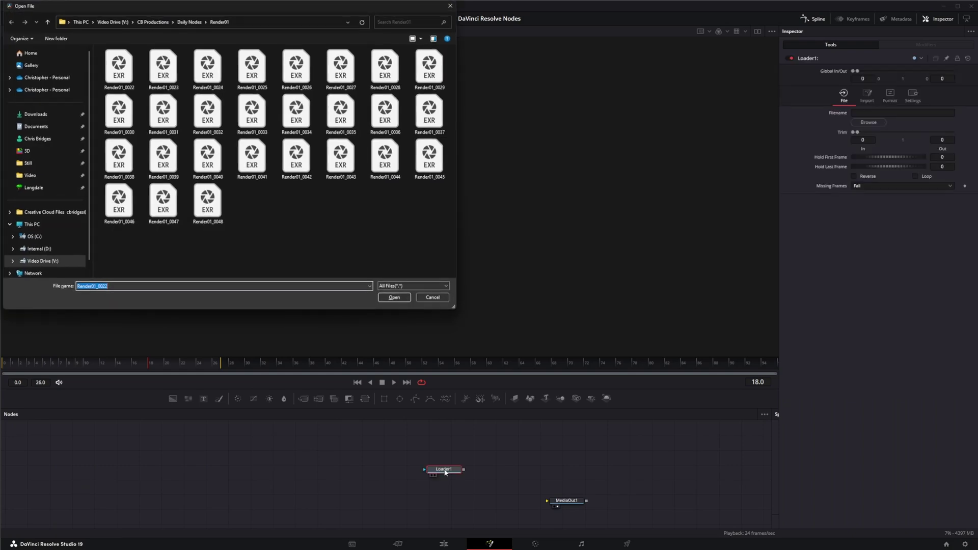
- Load the EXR sequence starting at Render01_0022 into the Loader and show it in the viewer
click(119, 67)
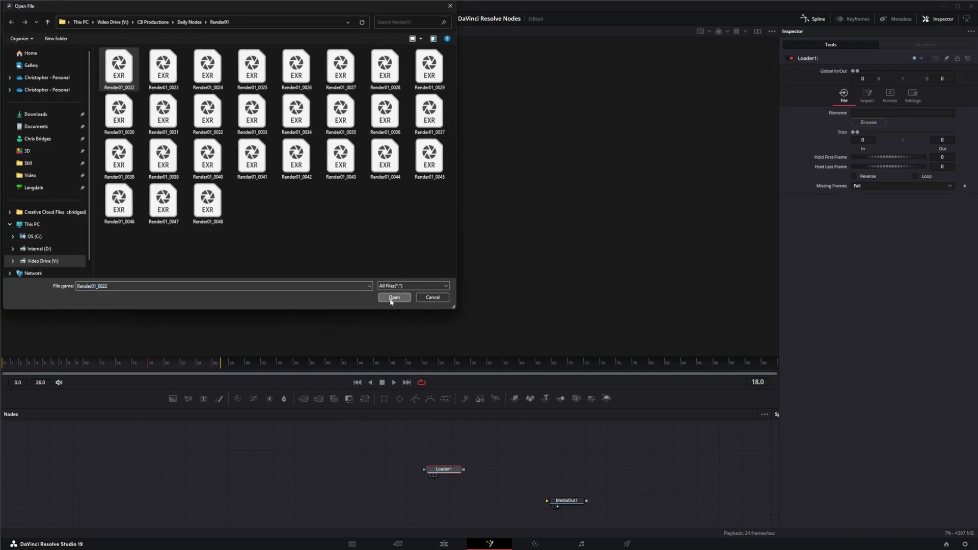
click(393, 297)
drag(442, 470, 332, 285)
click(438, 486)
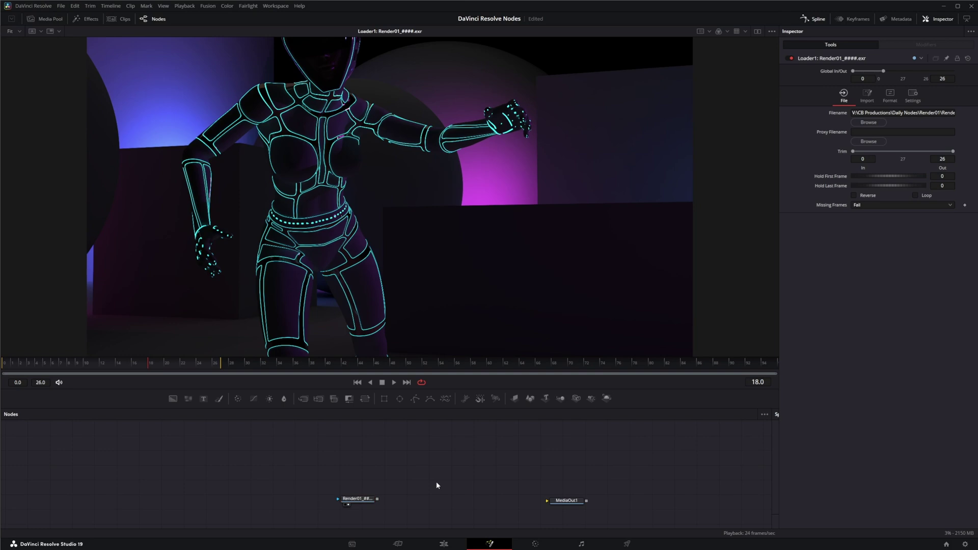
- Add a Gamut node after the render loader, show it in the viewer and set its Output Space to sRGB
key(shift+space)
text(gamu)
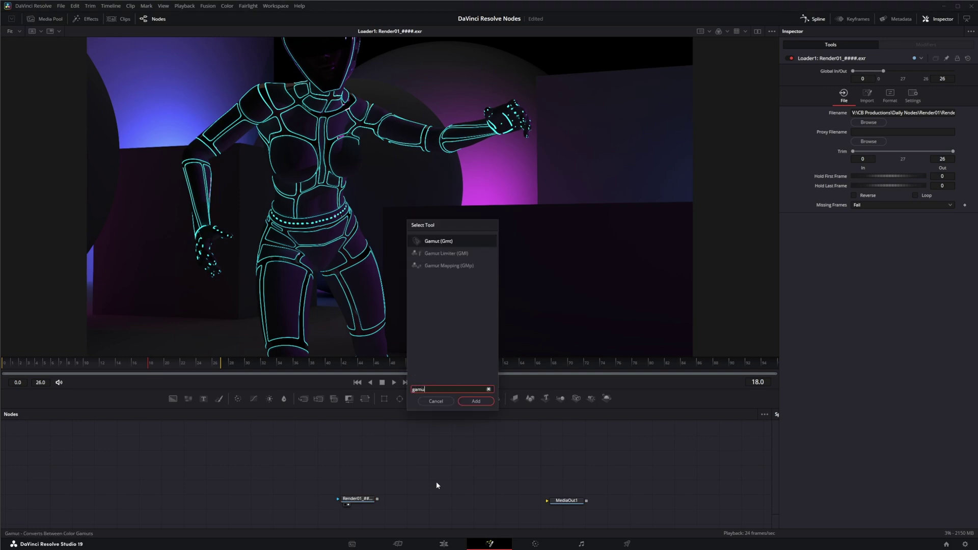
key(Return)
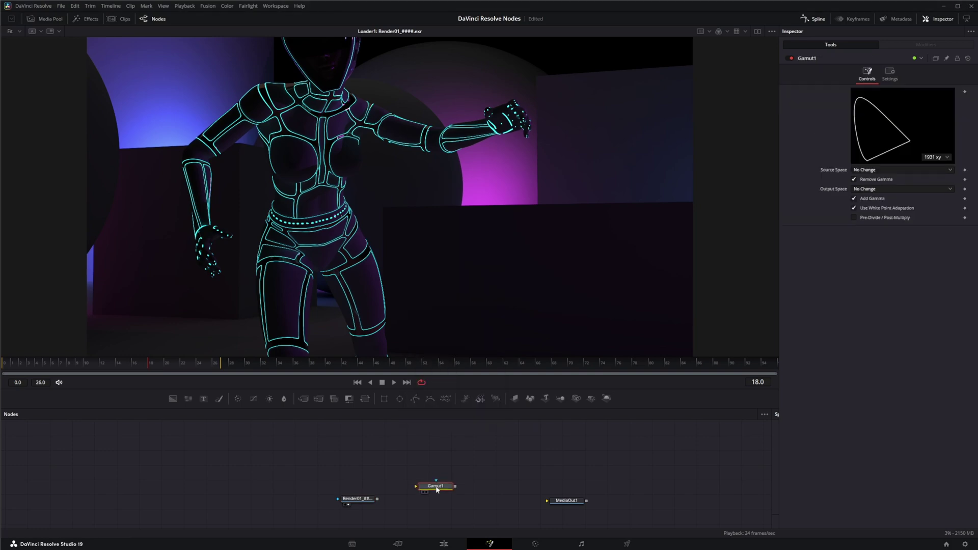
drag(437, 485, 505, 303)
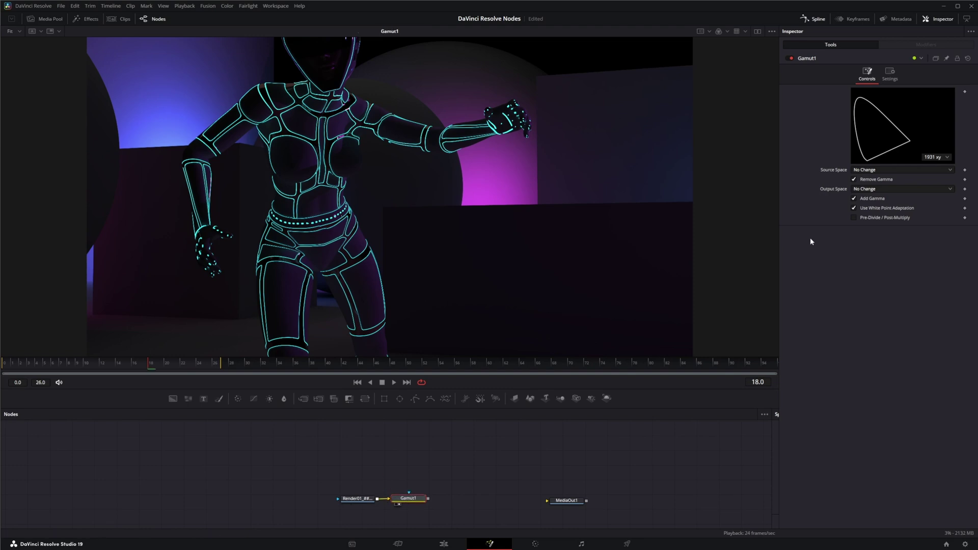
click(871, 189)
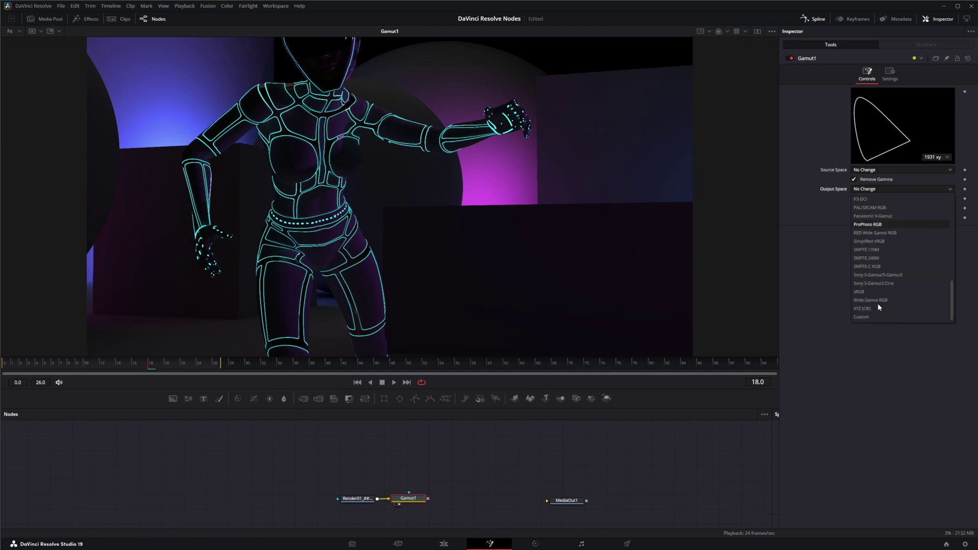
click(869, 292)
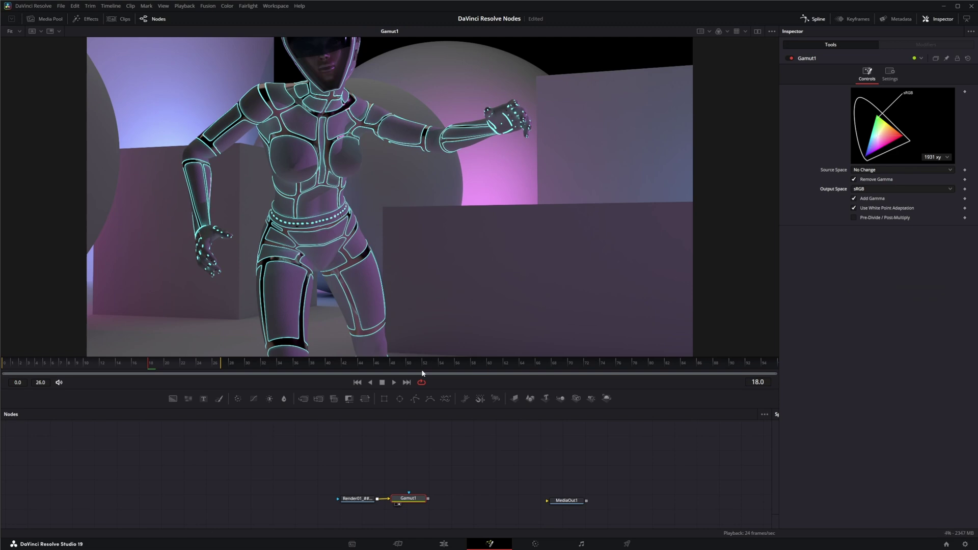
- Play the rendered animation and scrub back to frame 19
click(394, 383)
click(382, 382)
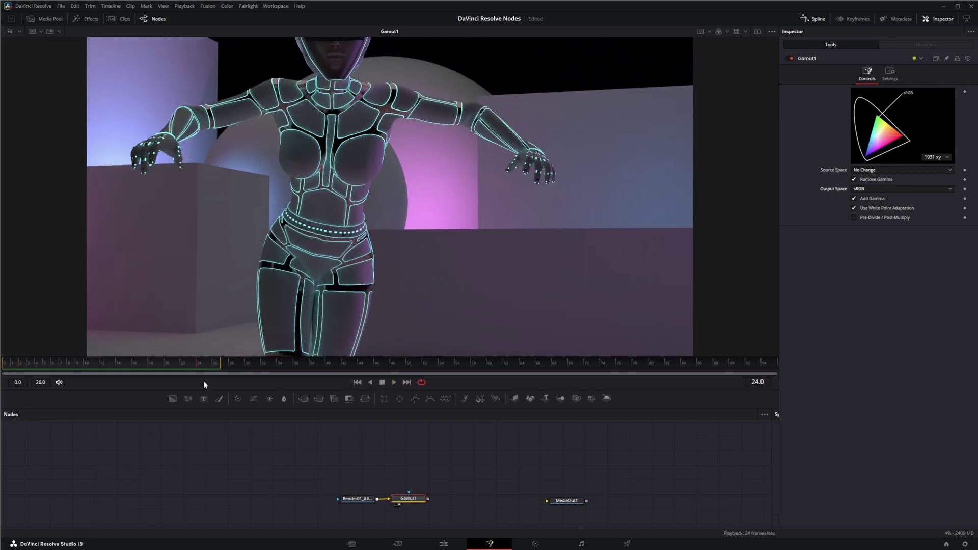
drag(197, 362, 169, 373)
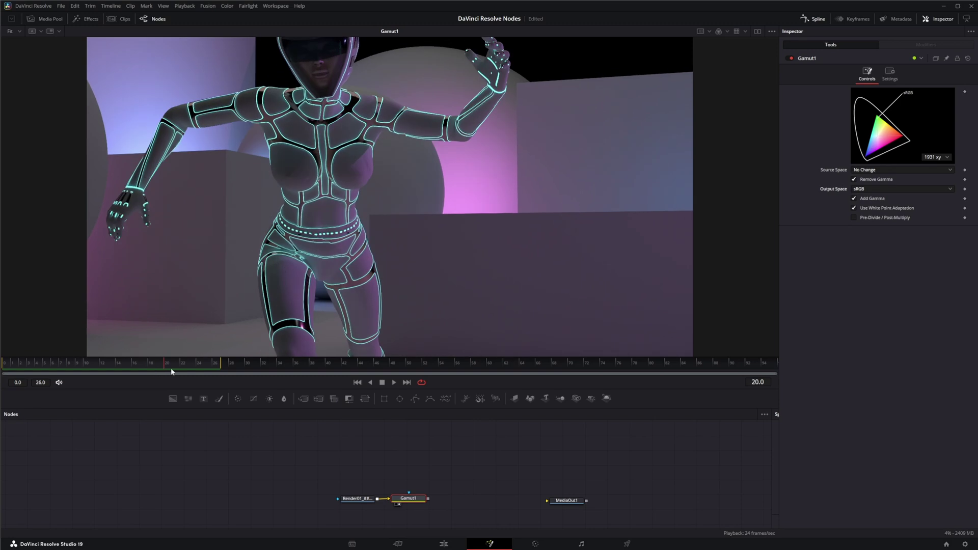
drag(189, 363, 155, 364)
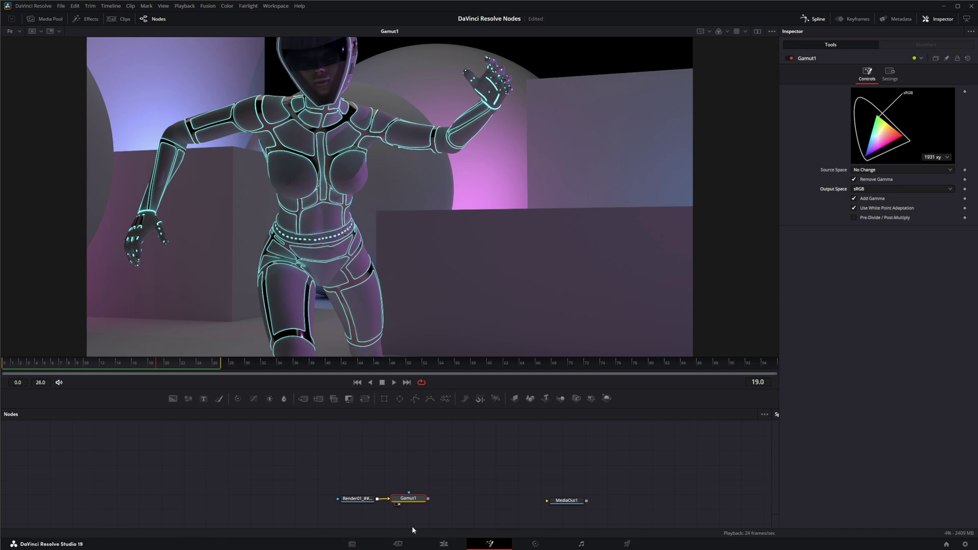
- Add a Depth Blur node and place it between the Gamut and MediaOut1 nodes
drag(409, 502, 415, 501)
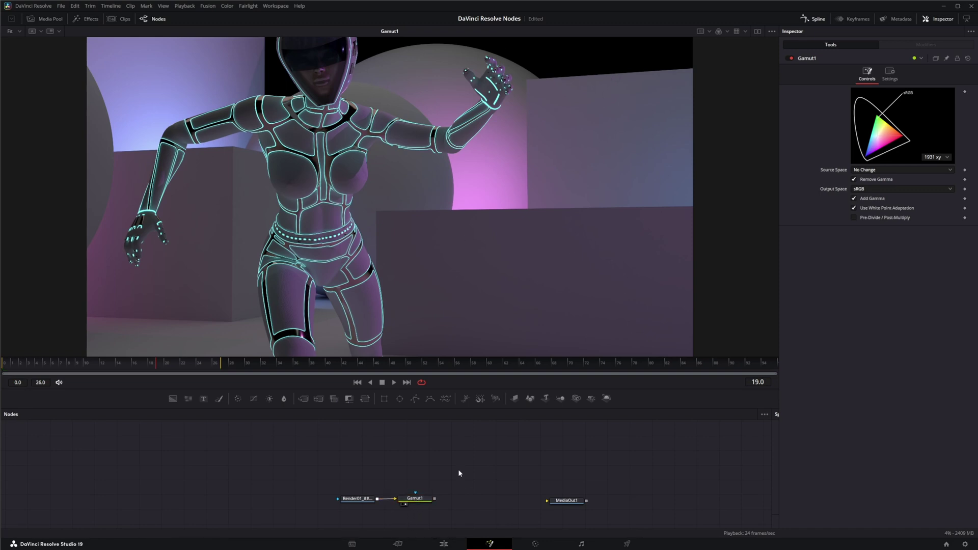
key(shift+space)
text(dep)
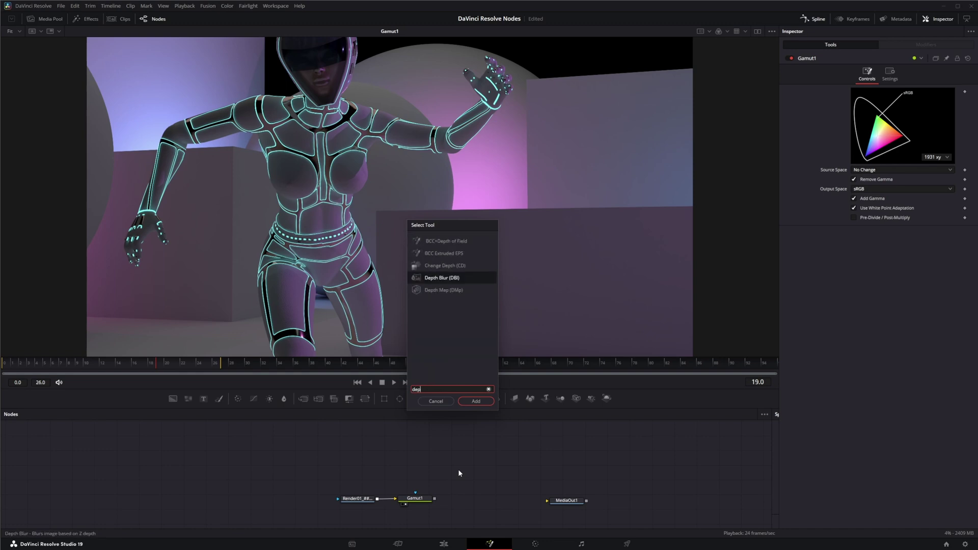
key(Return)
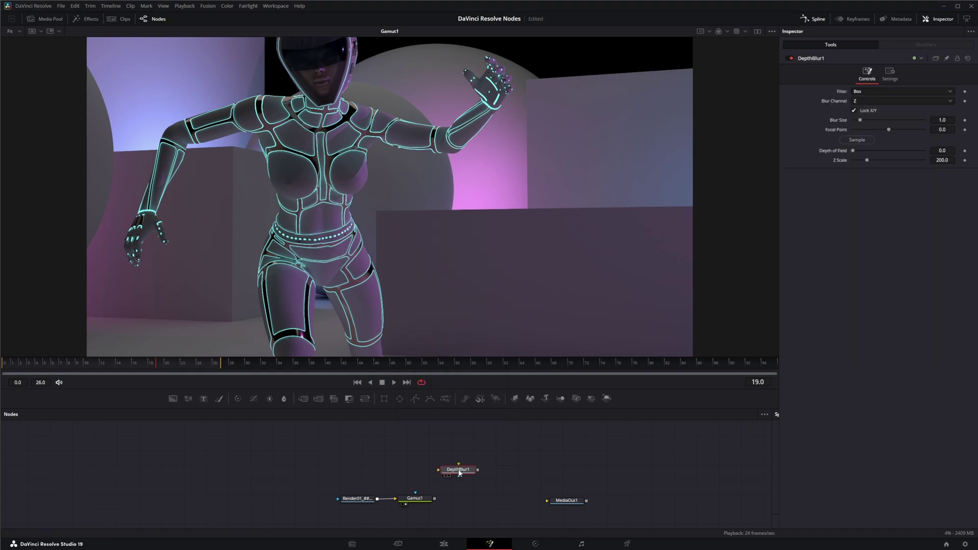
drag(459, 473, 477, 500)
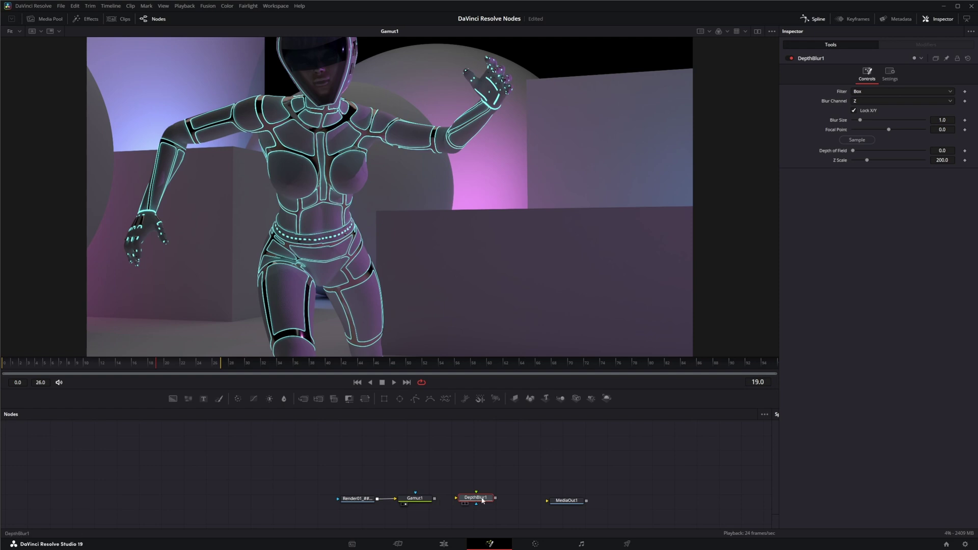
- Connect the Gamut node's output to the Depth Blur node and show the Depth Blur in the viewer
drag(483, 500, 442, 476)
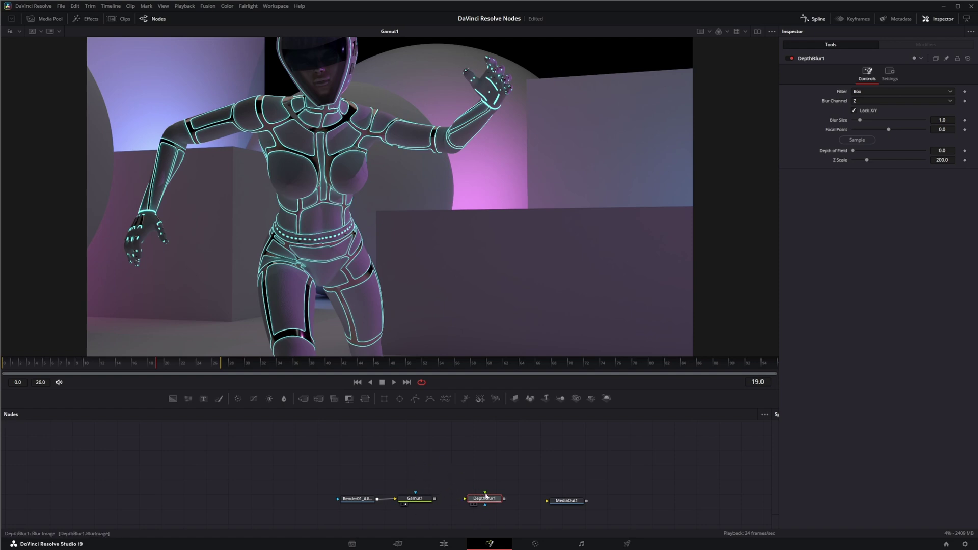
drag(485, 495, 452, 457)
drag(435, 498, 479, 314)
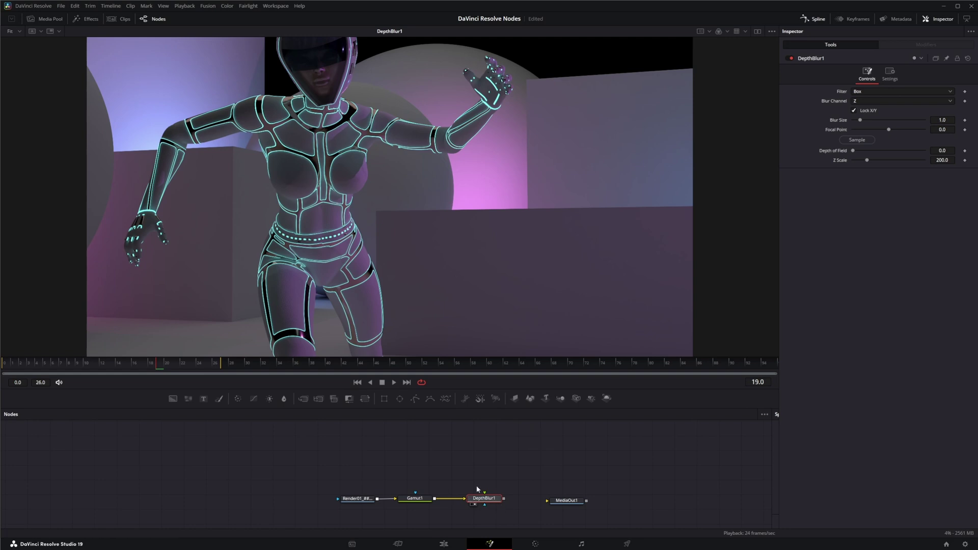
- Assign Scene.Depth.Z to the Z channel in the render loader's OpenEXR format settings
click(357, 499)
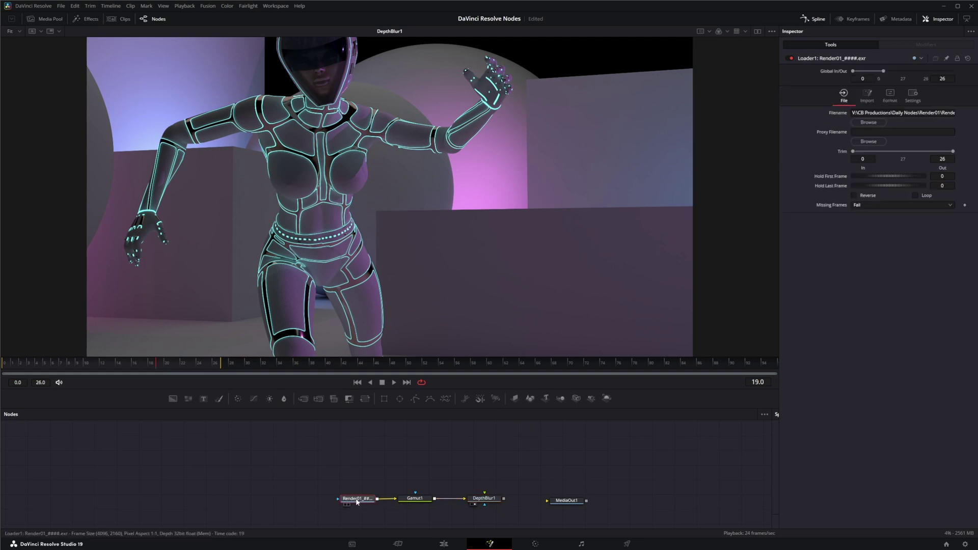
click(889, 95)
click(789, 126)
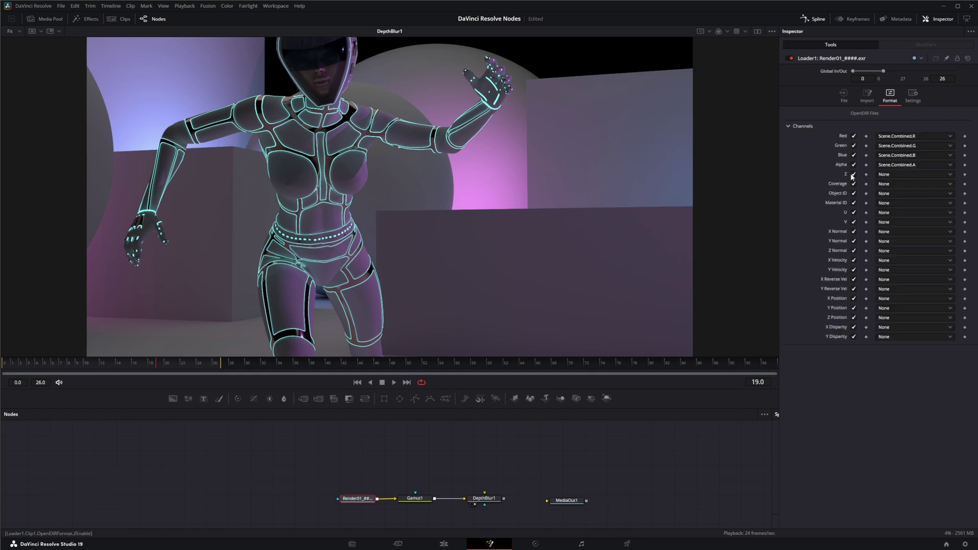
click(887, 174)
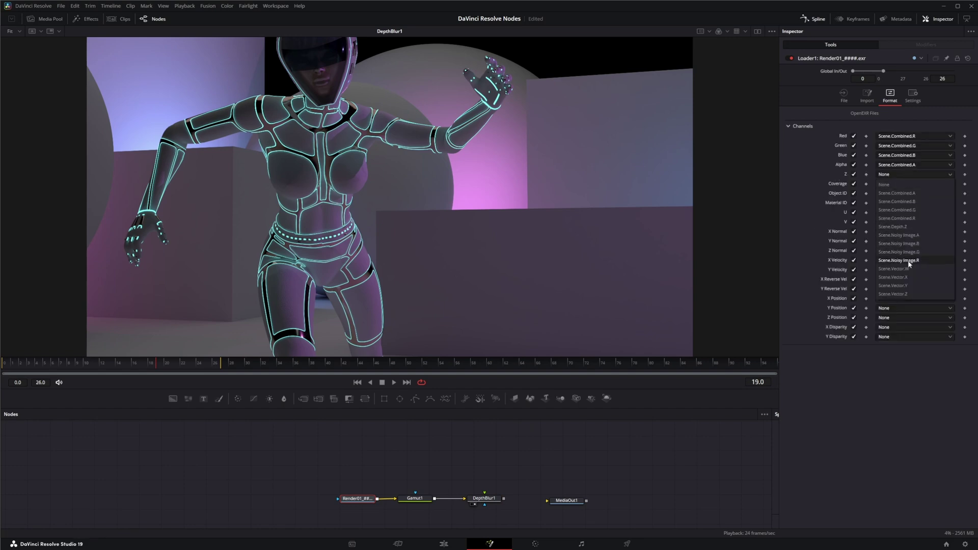
click(898, 227)
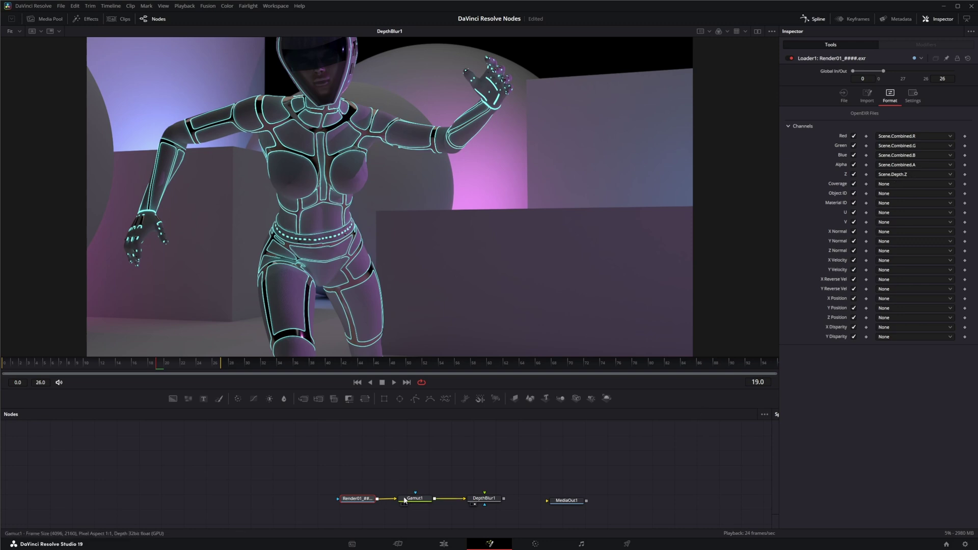
mouse_move(484, 497)
mouse_down()
mouse_move(481, 449)
mouse_move(483, 498)
mouse_up()
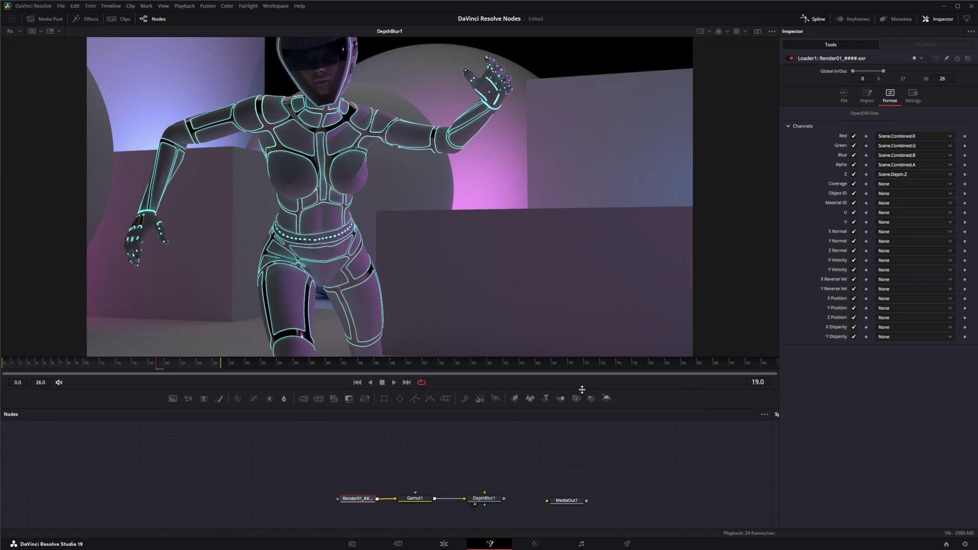
- Review the Depth Blur node's Filter and Blur Channel options, keeping Box and Z, and toggle Lock X/Y off and back on
click(487, 501)
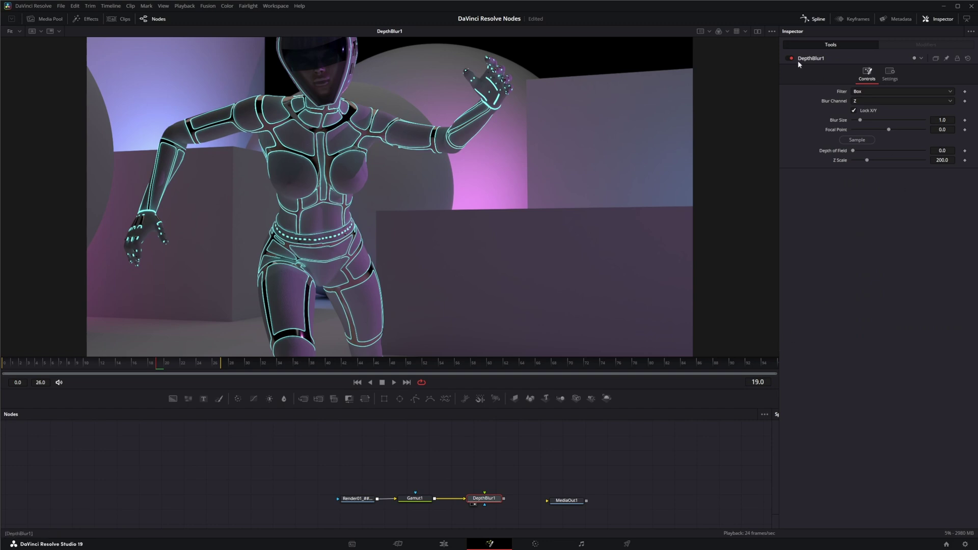
click(866, 93)
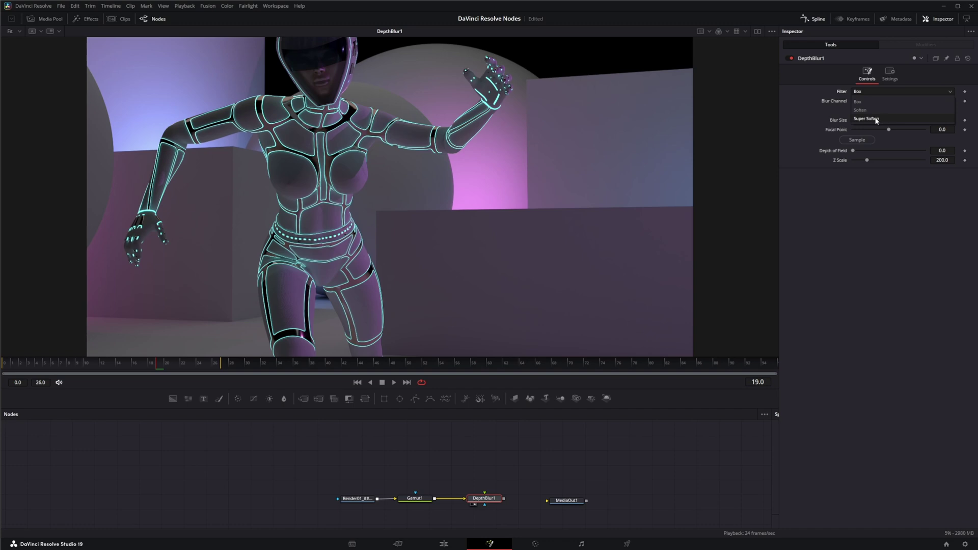
click(863, 101)
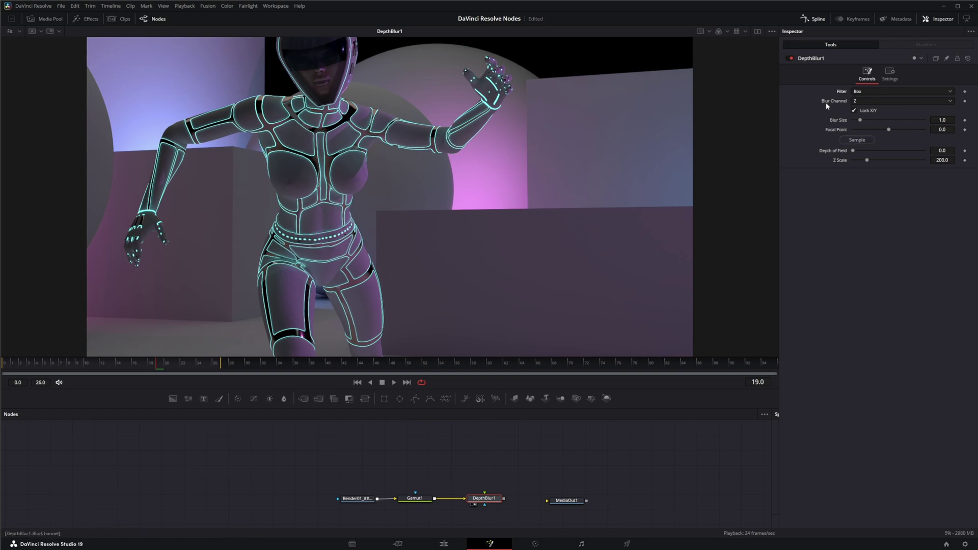
click(870, 101)
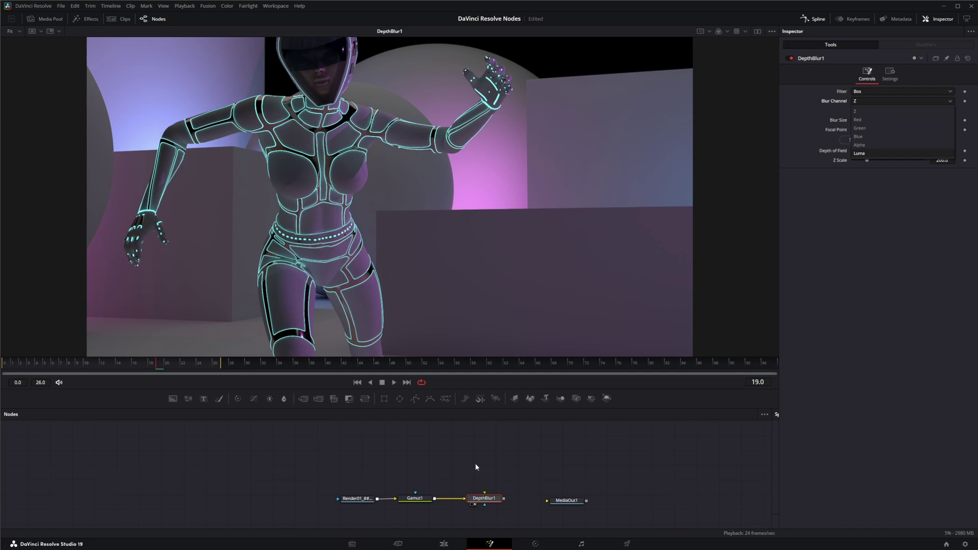
click(859, 111)
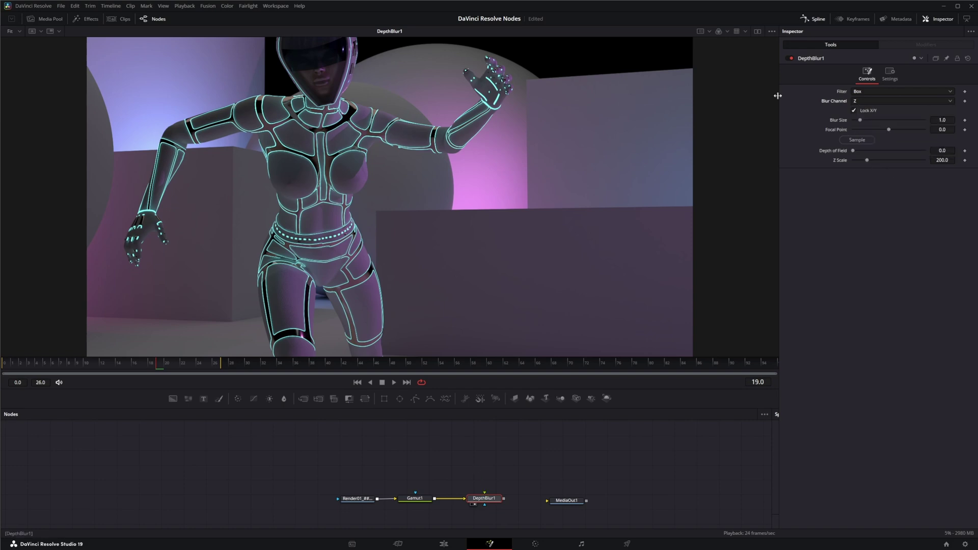
click(854, 111)
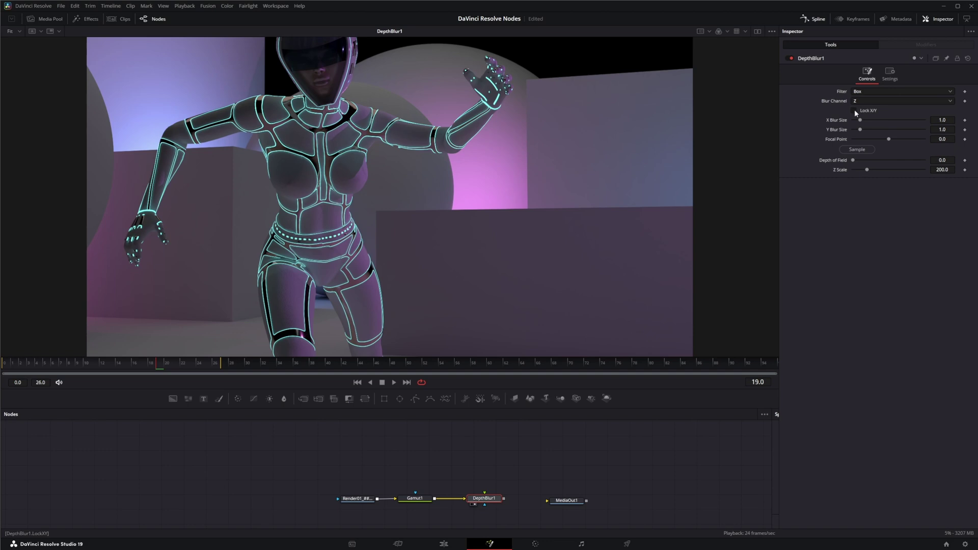
click(854, 110)
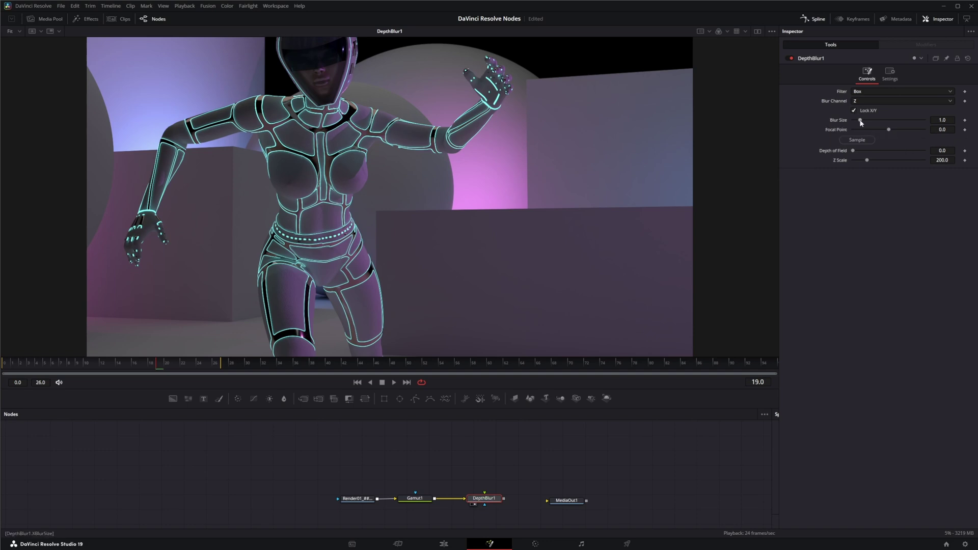
- Raise the Depth Blur node's Blur Size to 10
drag(860, 121, 925, 119)
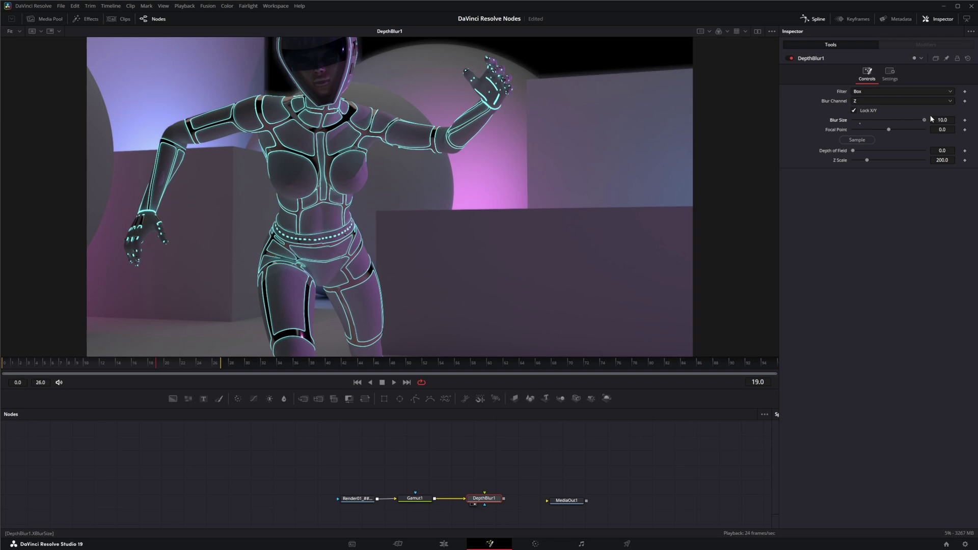
ctrl+scroll(244, 103, up, 2)
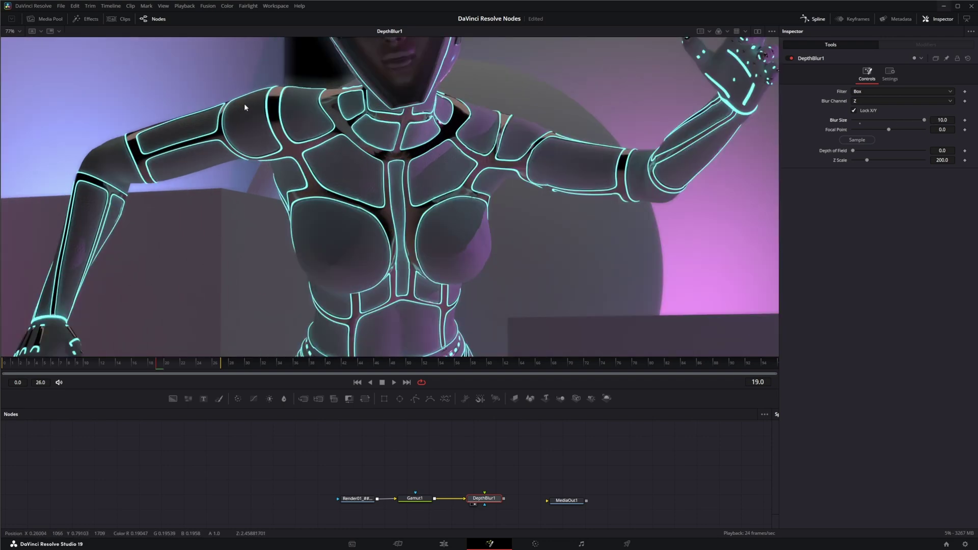
ctrl+scroll(249, 110, up, 3)
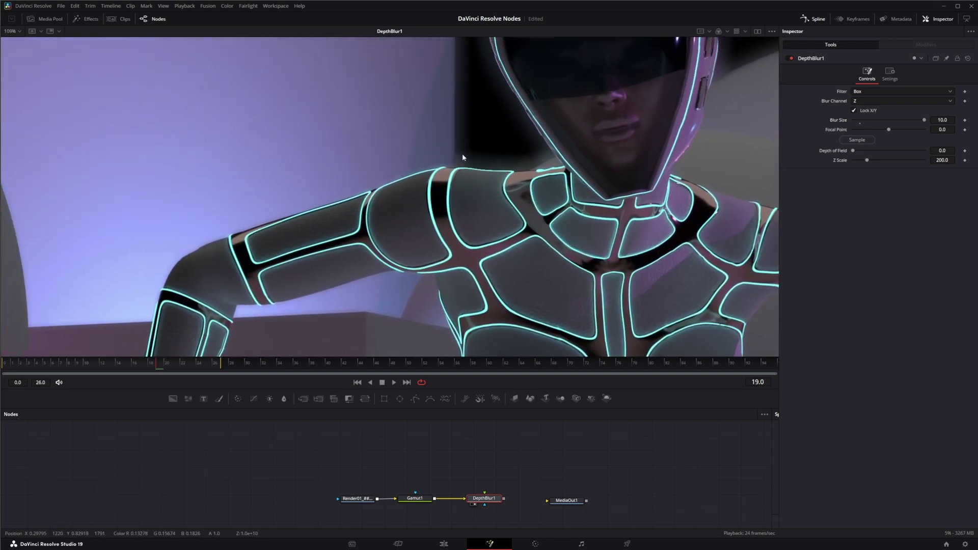
drag(911, 120, 932, 121)
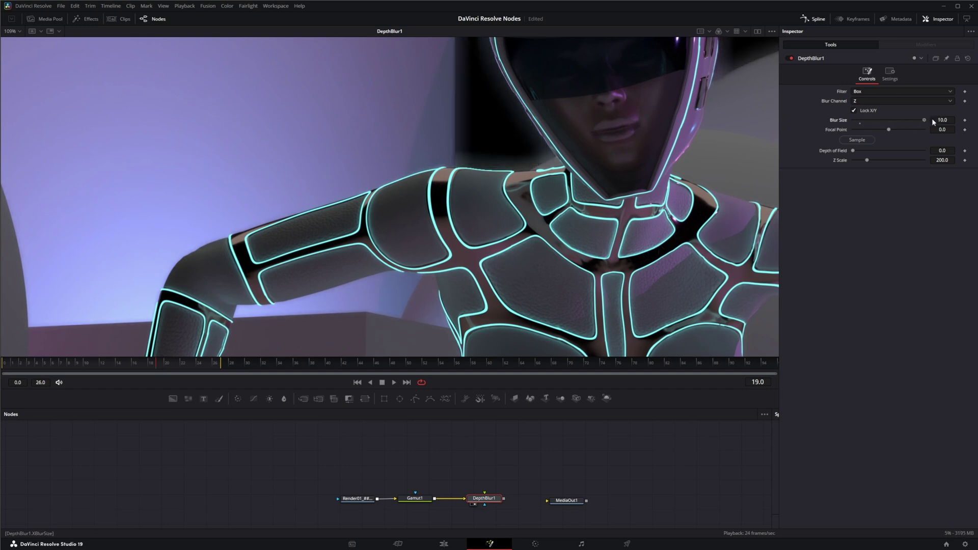
middle_drag(437, 210, 564, 176)
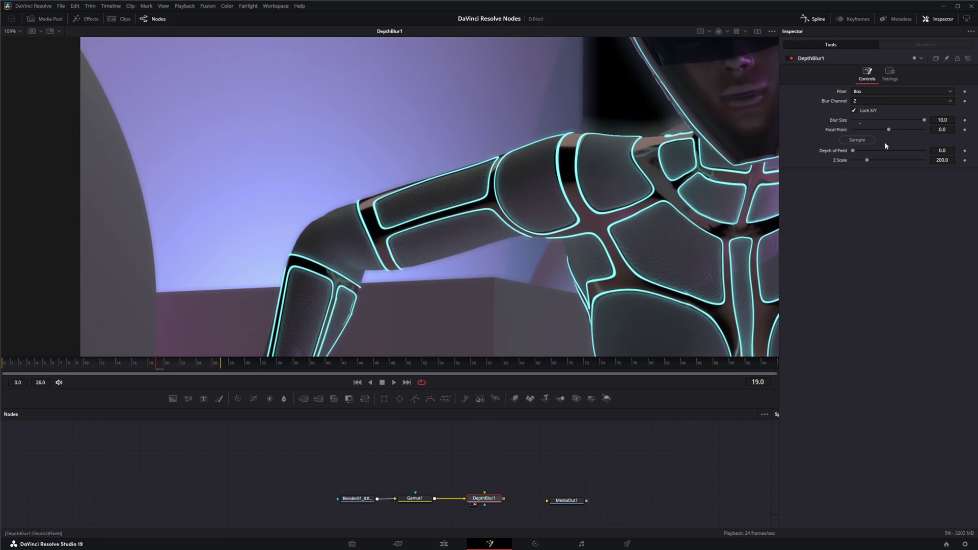
- Try a Focal Point of 160 on the Depth Blur node and save the project
mouse_move(888, 131)
mouse_down()
mouse_move(874, 131)
mouse_move(894, 131)
mouse_up()
scroll(479, 280, down, 4)
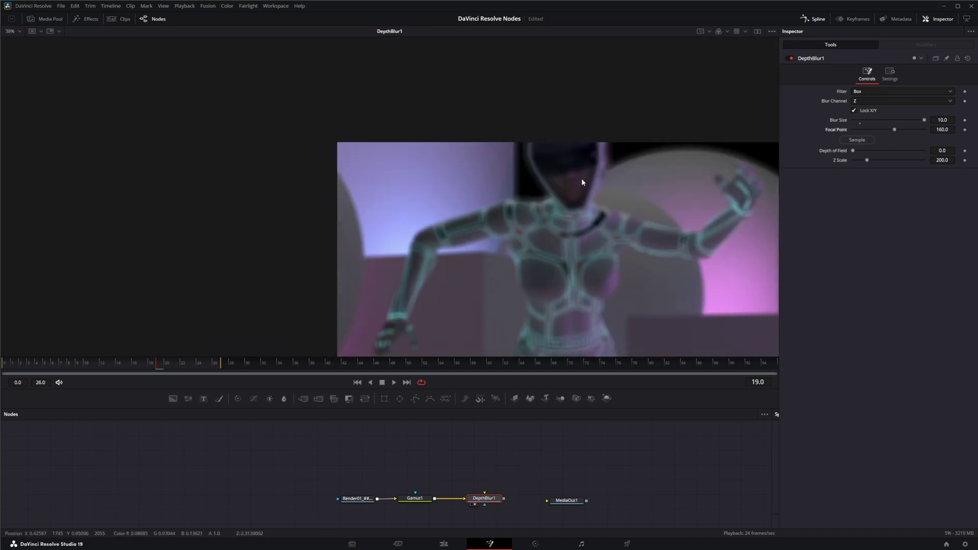
key(ctrl+s)
scroll(474, 243, up, 8)
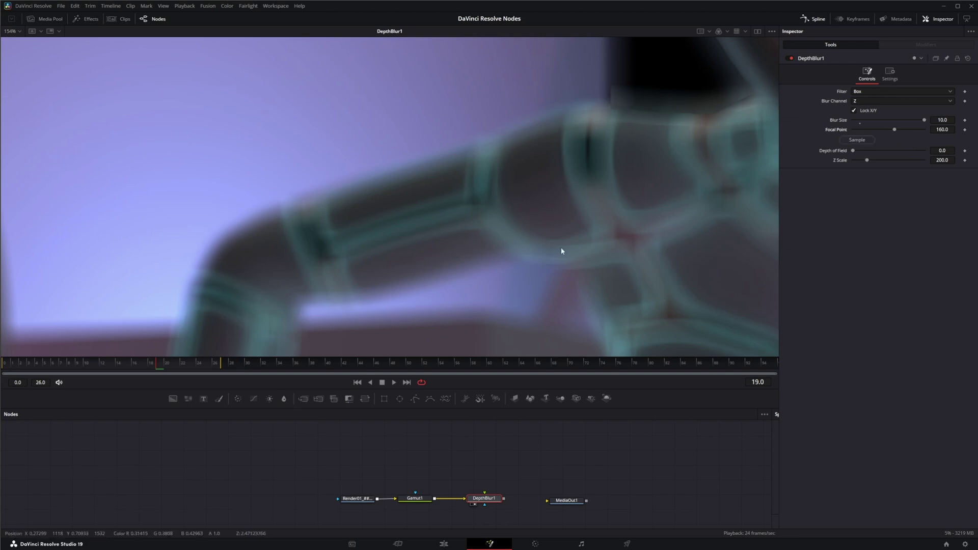
scroll(563, 251, down, 3)
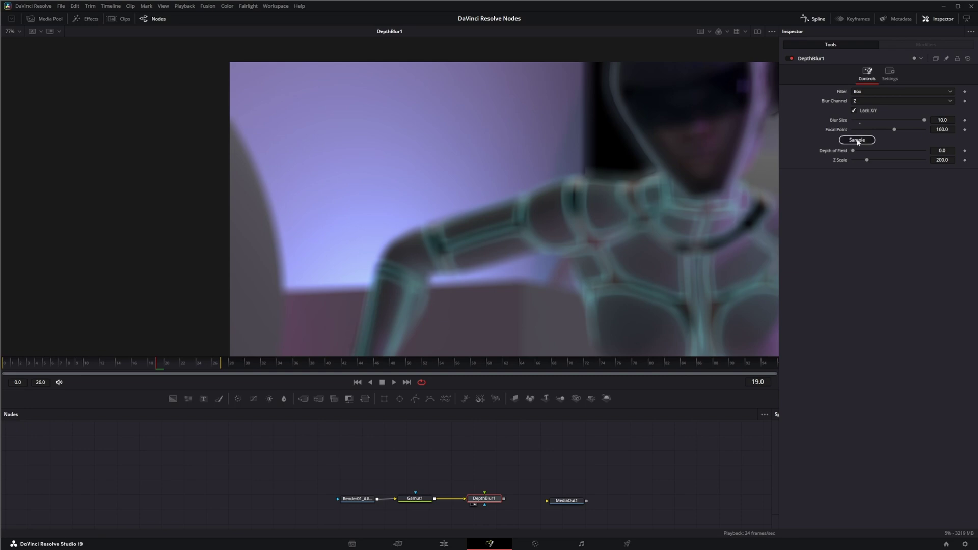
- Sample the Depth Blur's focal point from the character's face in the viewer
drag(854, 142, 676, 136)
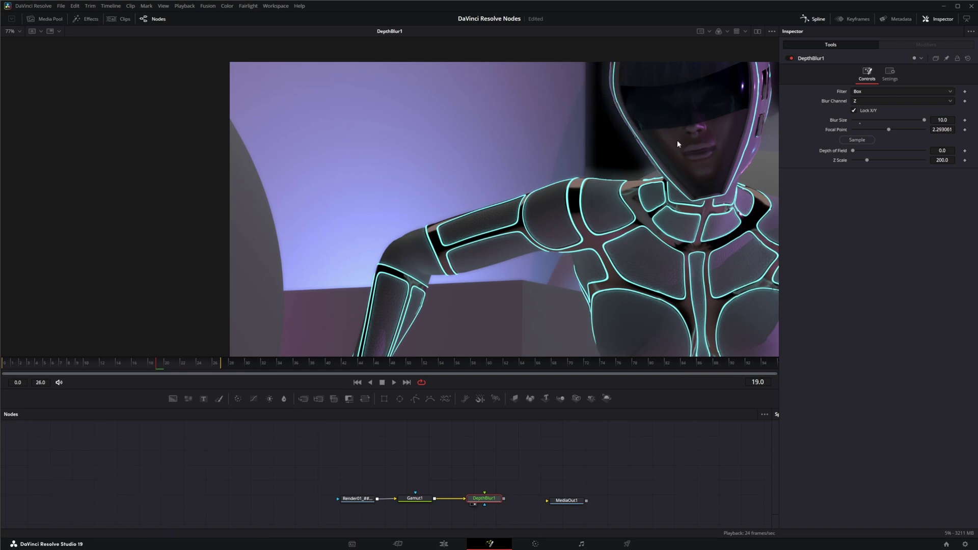
middle_drag(668, 146, 615, 145)
drag(857, 142, 635, 164)
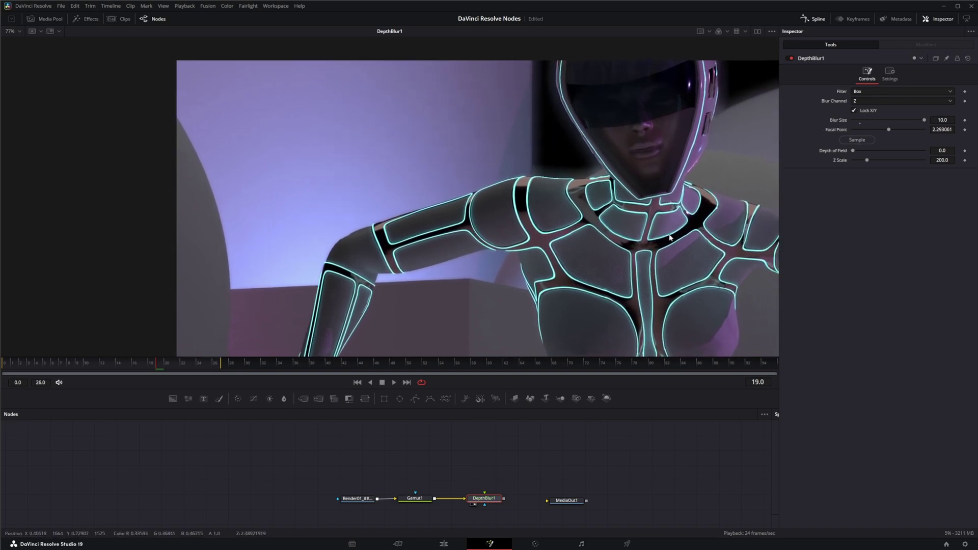
mouse_move(669, 238)
middle_down()
mouse_move(633, 228)
mouse_move(674, 219)
middle_up()
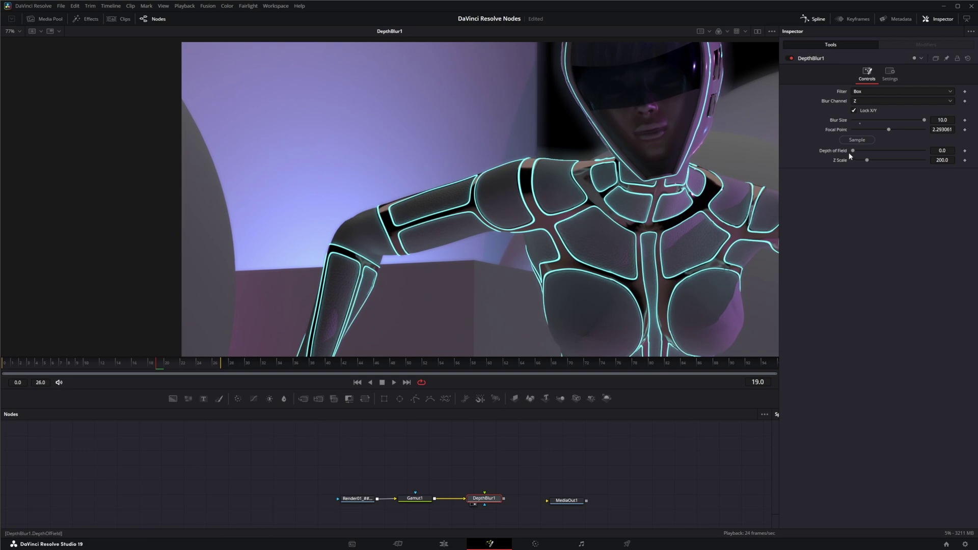
- Try Depth of Field values of 5 and 246 on the Depth Blur node
mouse_move(854, 152)
mouse_down()
mouse_move(870, 154)
mouse_move(855, 156)
mouse_up()
drag(857, 152, 854, 153)
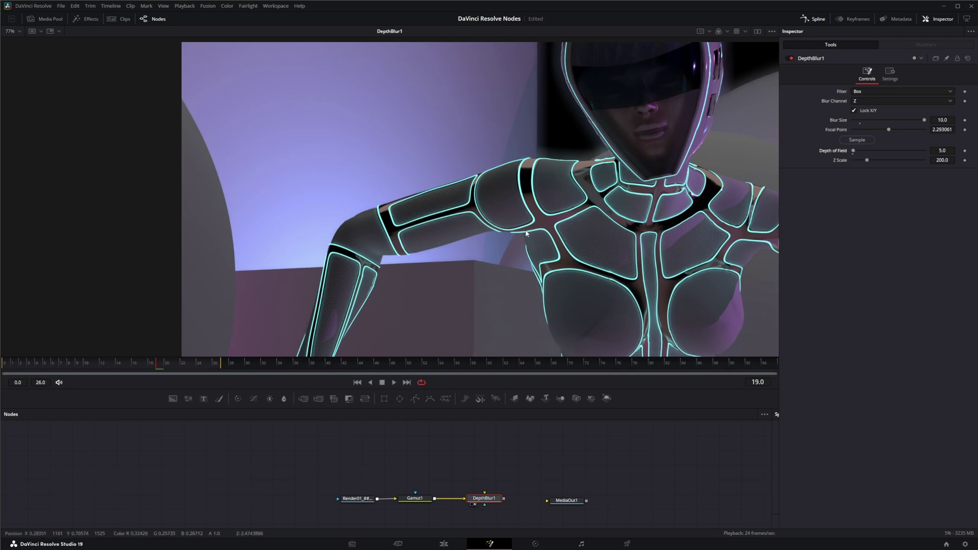
mouse_move(854, 151)
mouse_down()
mouse_move(977, 155)
mouse_move(841, 162)
mouse_up()
drag(854, 150, 870, 150)
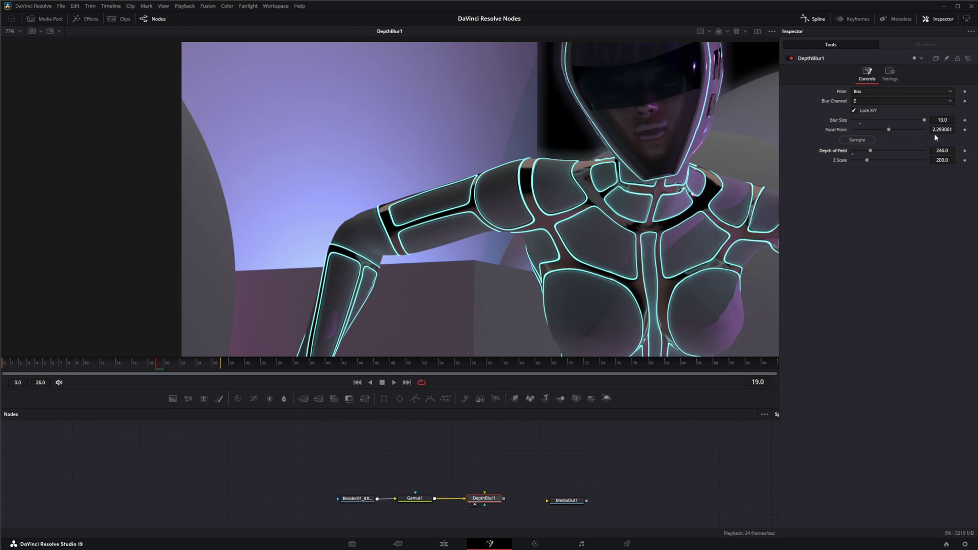
- Set the Depth Blur node's Depth of Field to 2.2
click(853, 153)
double_click(942, 152)
text(2.2)
key(Tab)
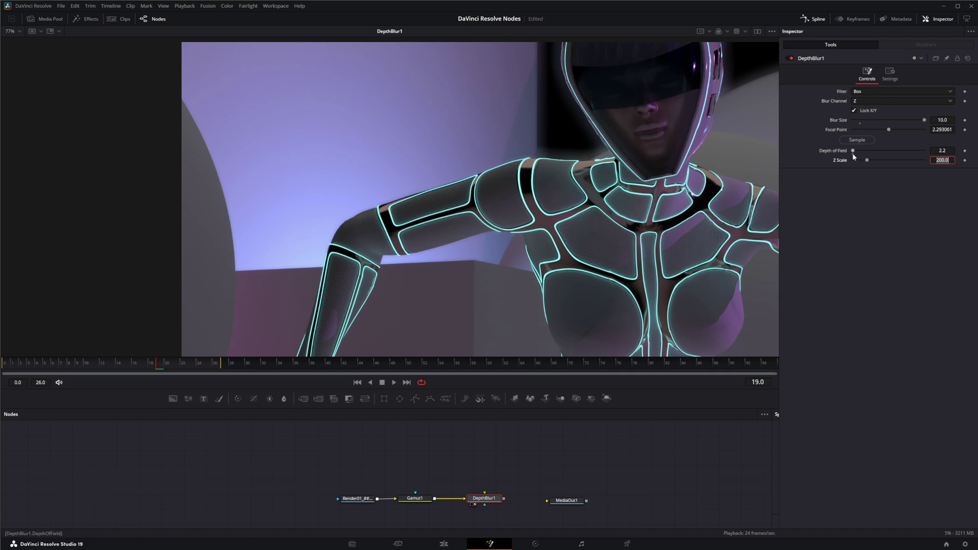
- Resample the focal point from the image in the viewer and save the project
drag(856, 140, 810, 131)
key(ctrl+s)
- Lower the Depth Blur's Z Scale to 25 and fit the full frame in the viewer
drag(868, 162, 856, 160)
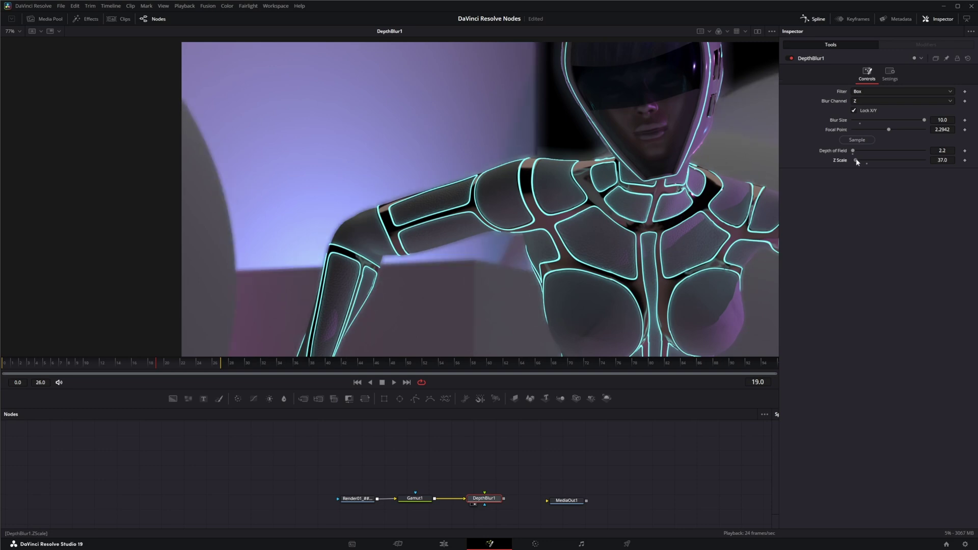
drag(939, 162, 939, 162)
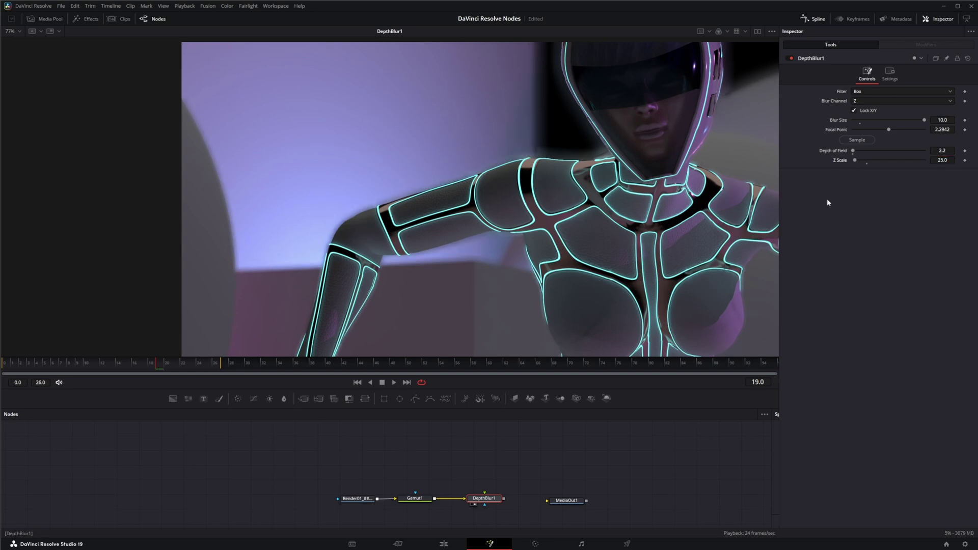
ctrl+scroll(509, 272, down, 5)
ctrl+scroll(514, 272, down, 1)
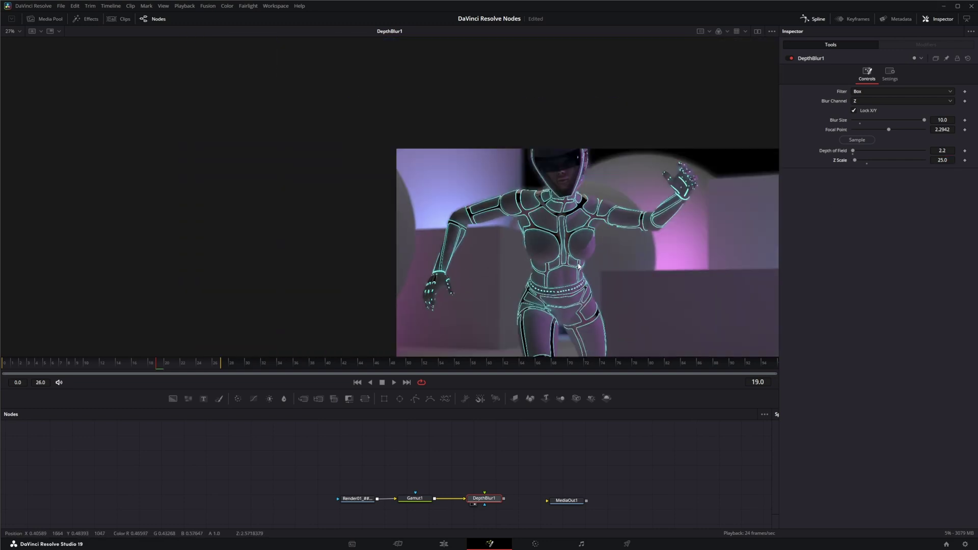
middle_drag(574, 290, 457, 242)
click(20, 31)
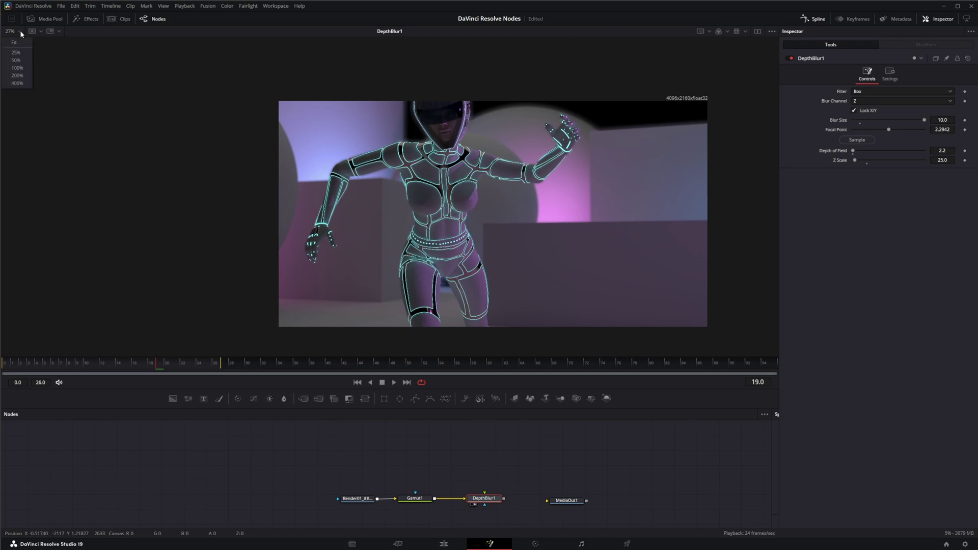
click(16, 44)
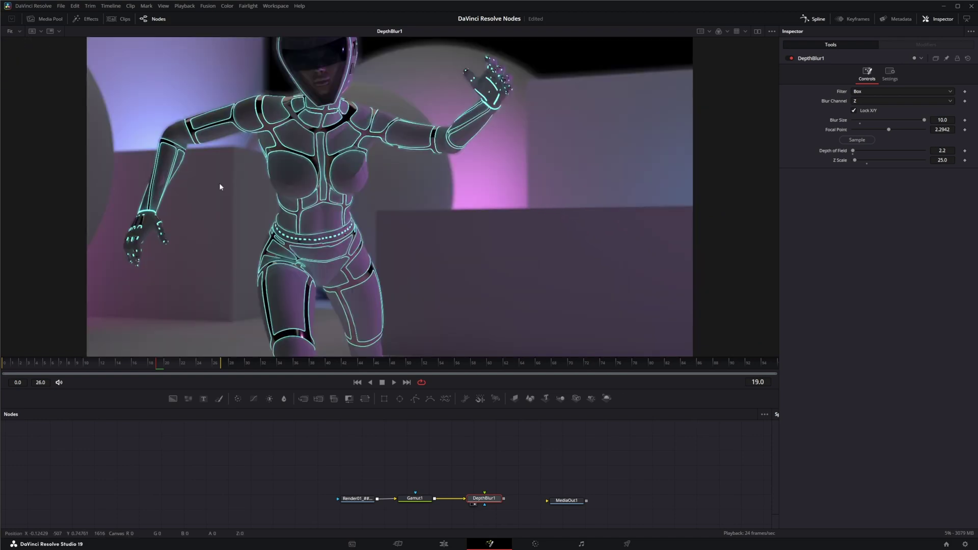
- Reset the Depth Blur's Z Scale to its default, and bring it down to 22
double_click(840, 160)
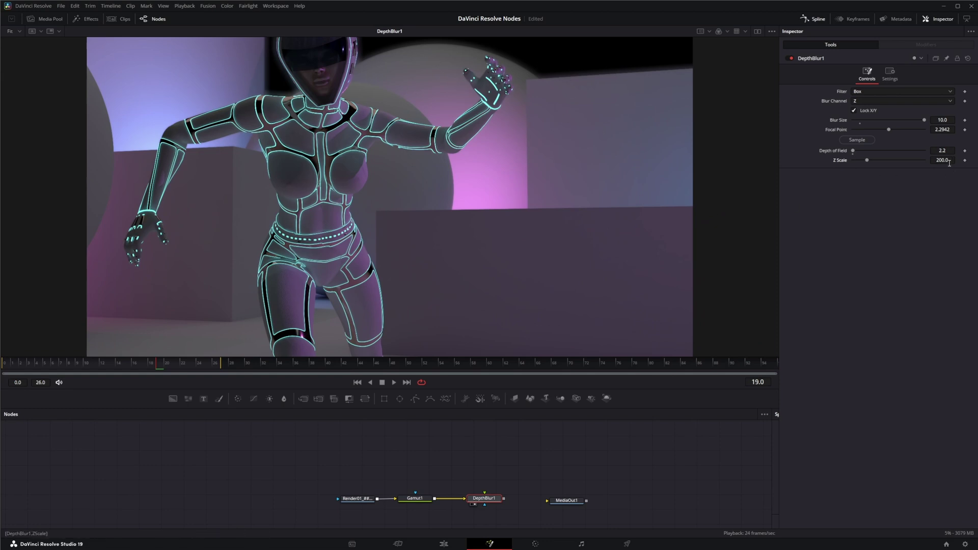
drag(948, 163, 858, 160)
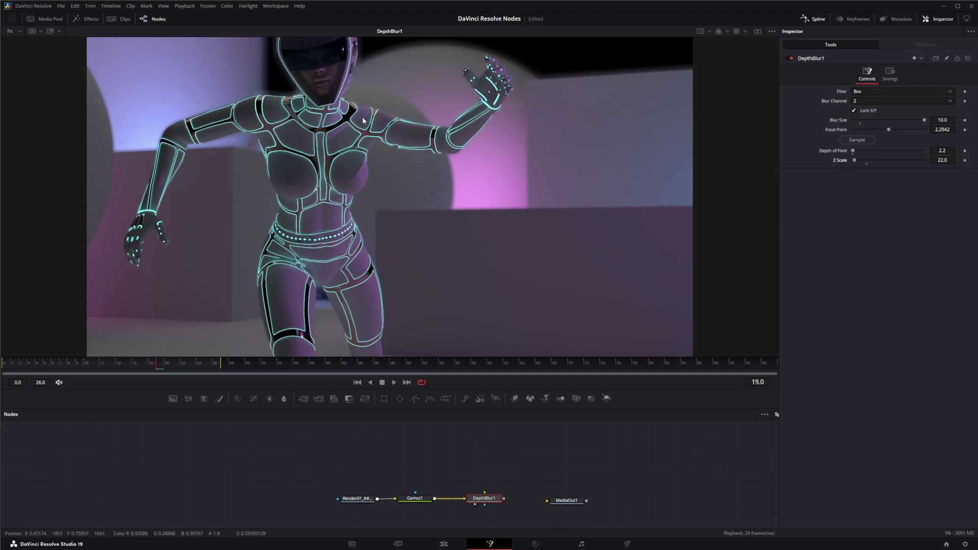
- Reduce the Blur Size to 6.79 and scrub the animation back to frame 8
drag(926, 121, 900, 115)
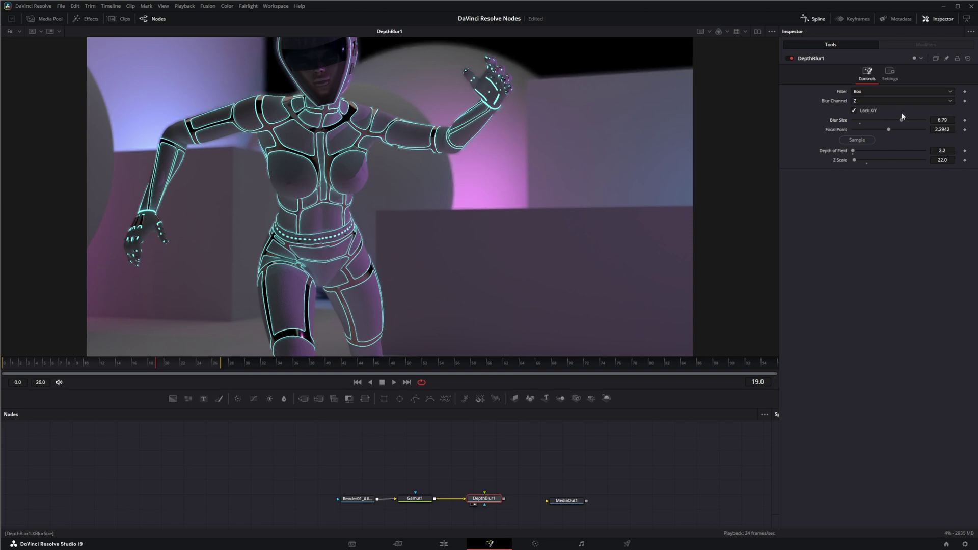
drag(163, 362, 69, 365)
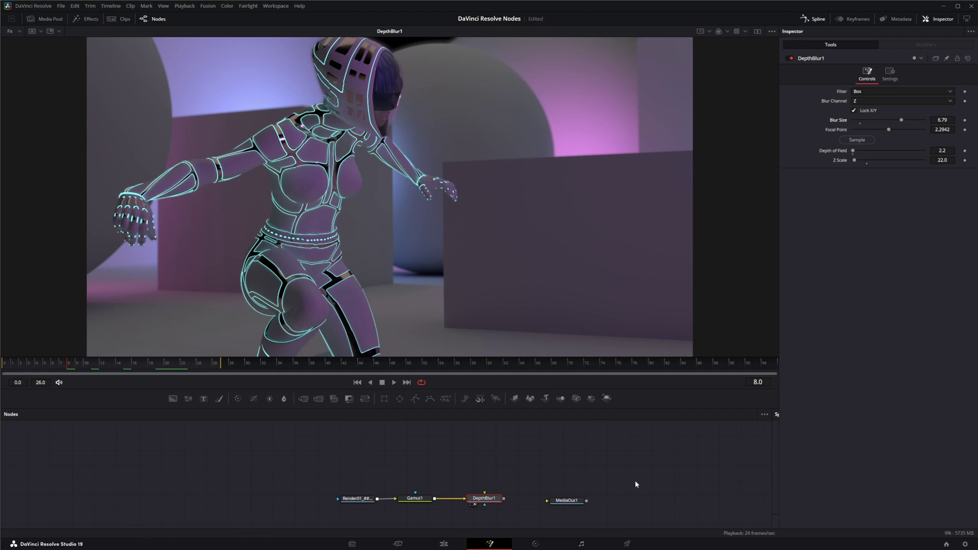
- Move MediaOut1 farther from DepthBlur1 and add a Vector Motion Blur node just above DepthBlur1
drag(565, 500, 604, 499)
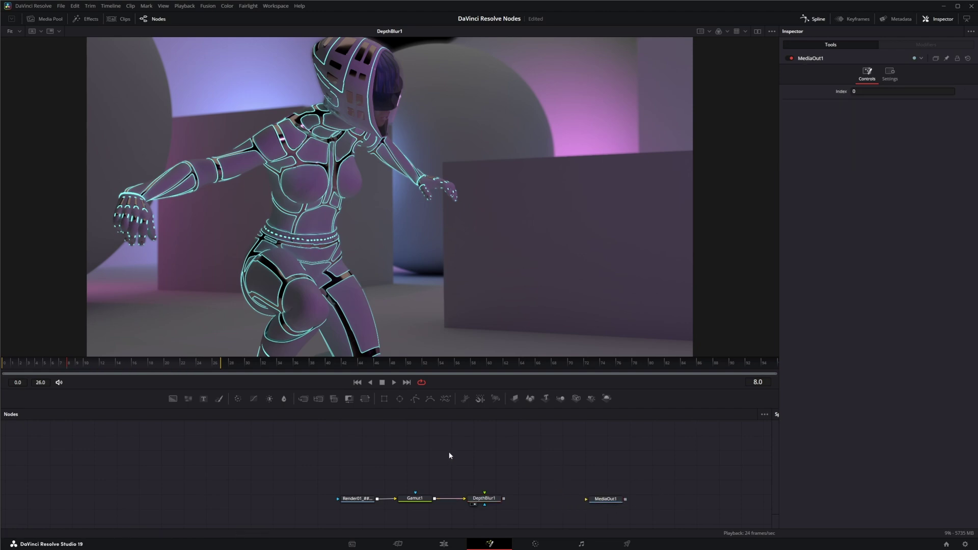
key(shift+space)
text(dep)
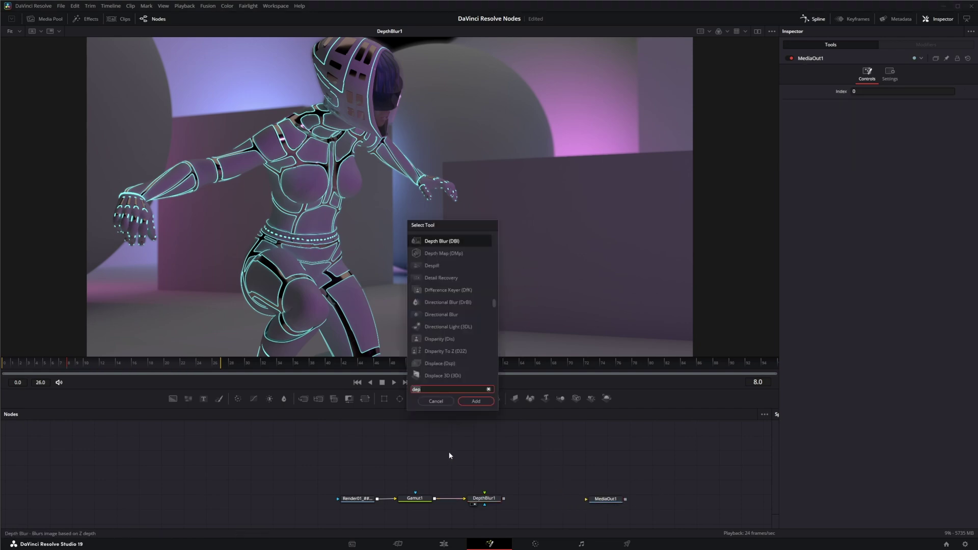
key(BackSpace)
key(BackSpace)
key(BackSpace)
text(vect)
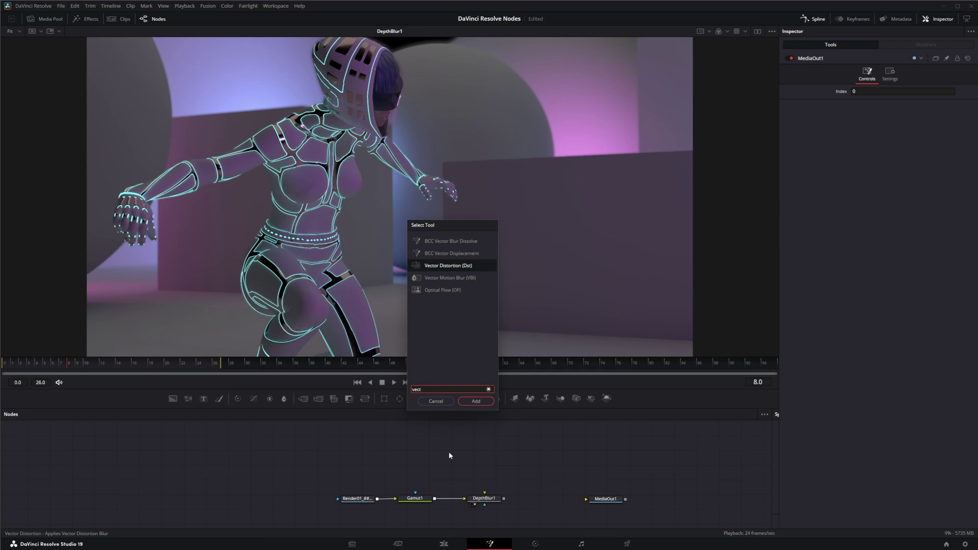
click(449, 279)
click(481, 401)
drag(451, 455, 481, 469)
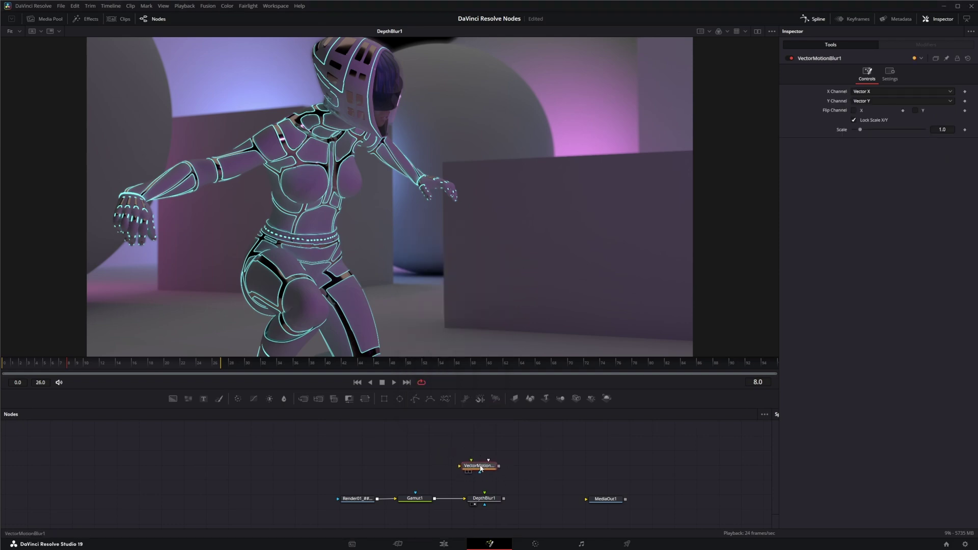
- Duplicate the Render01 loader above the Vector Motion Blur node and connect the copy to its vectors input
click(357, 498)
key(ctrl+c)
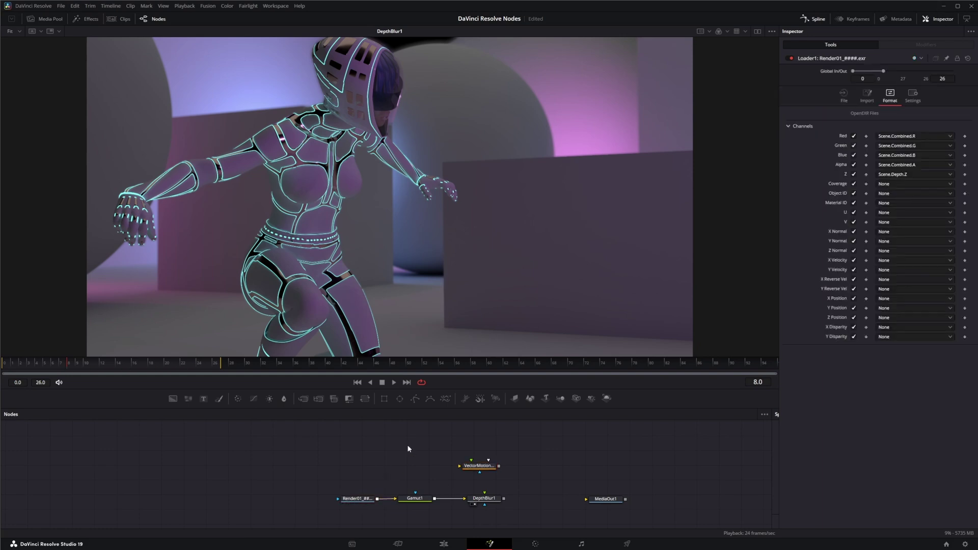
key(ctrl+v)
drag(408, 449, 472, 463)
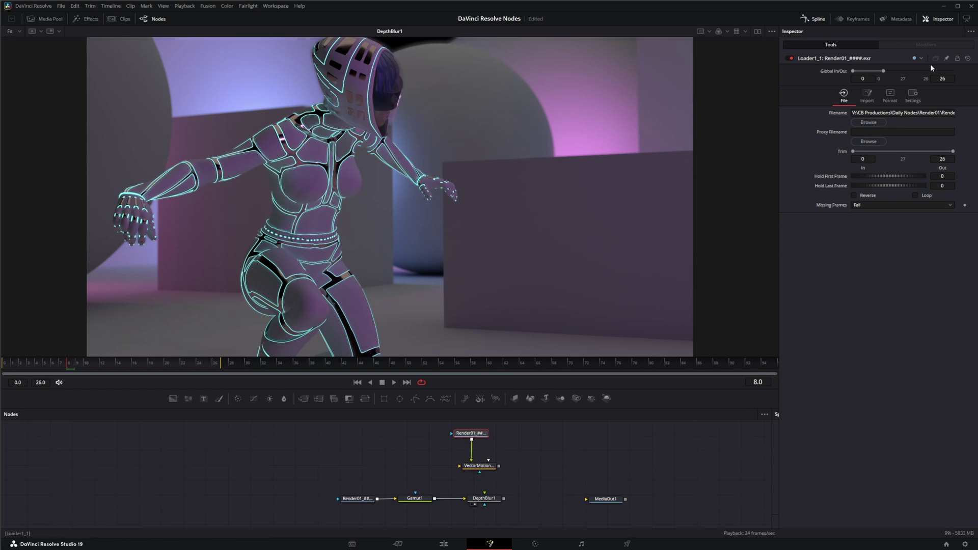
- In the copied loader, disable the Z channel and map Red, Green and Blue to Scene.Vector.X, Scene.Vector.Y and Scene.Vector.Z
click(890, 95)
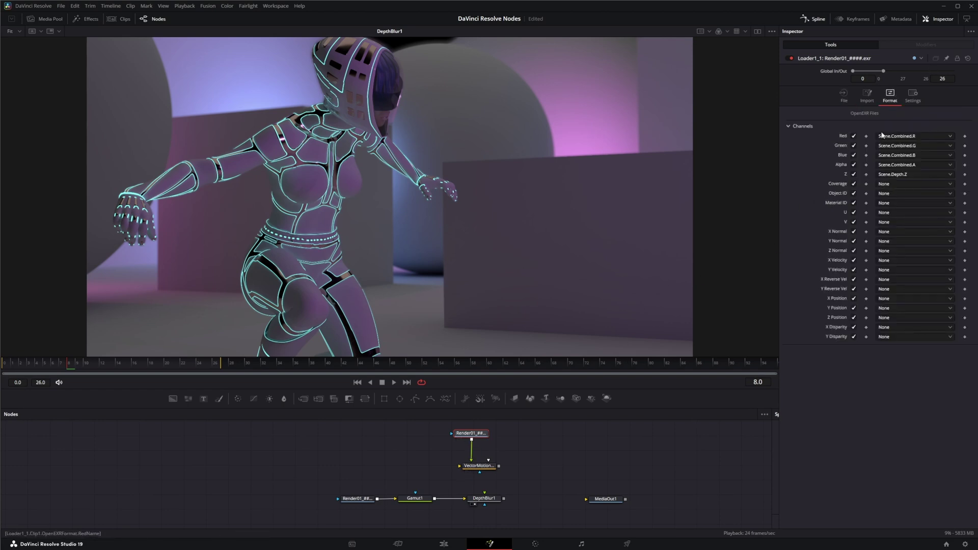
click(854, 174)
click(895, 137)
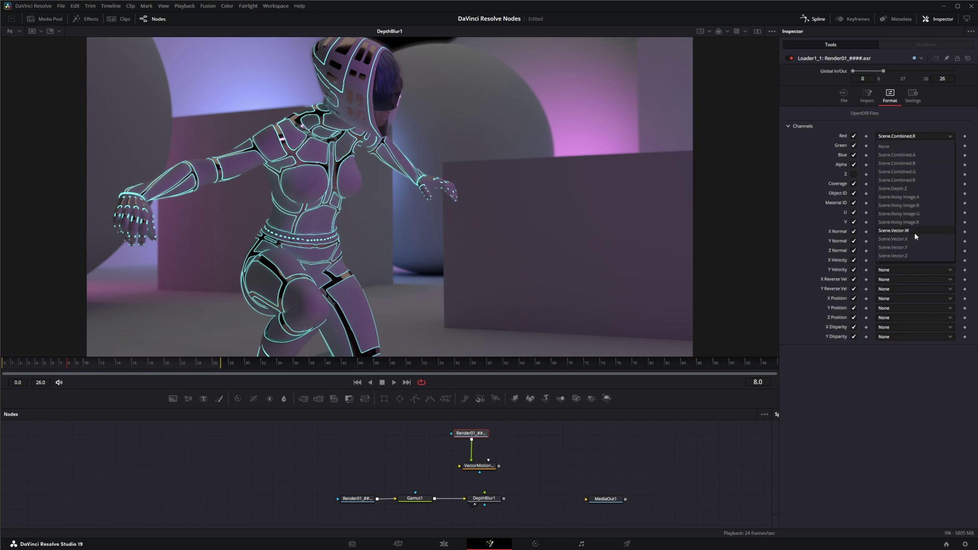
click(909, 239)
click(911, 146)
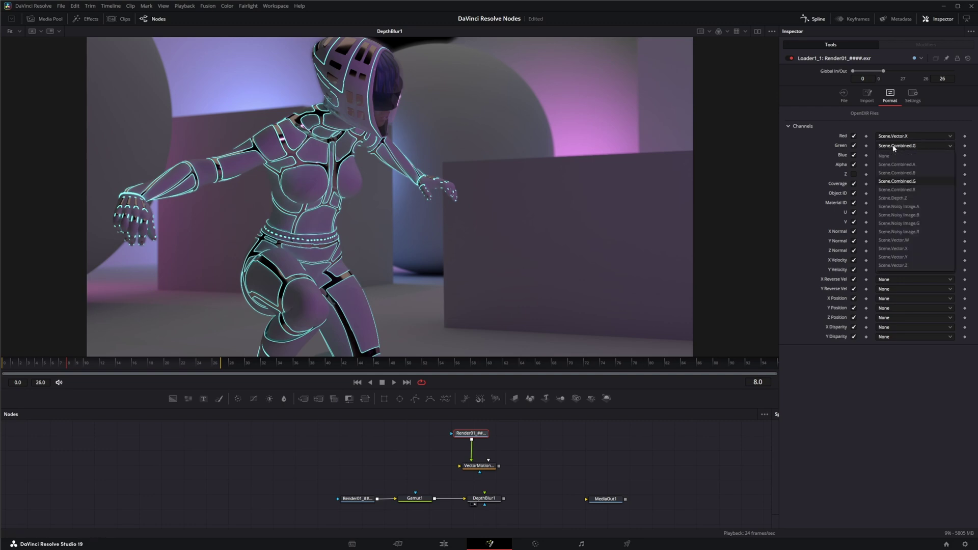
click(914, 256)
click(912, 155)
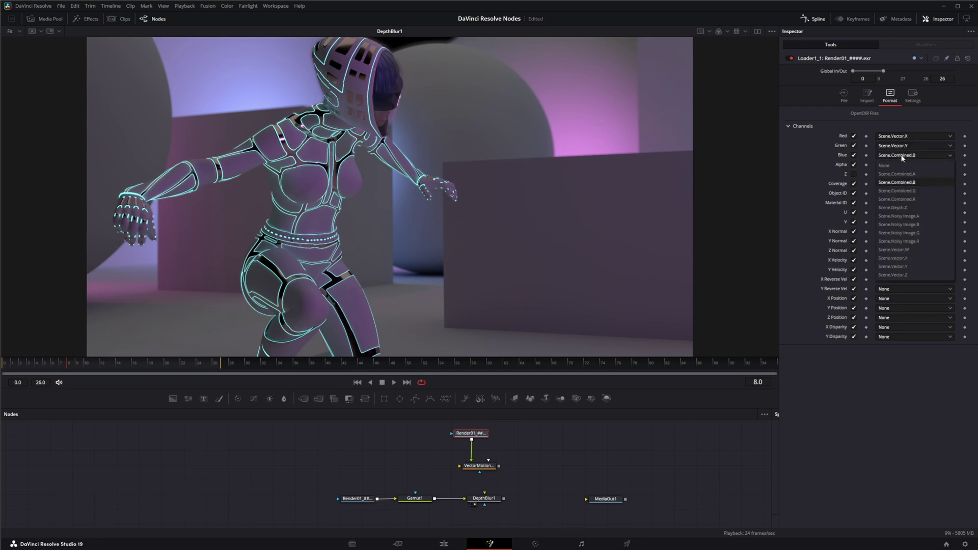
click(910, 275)
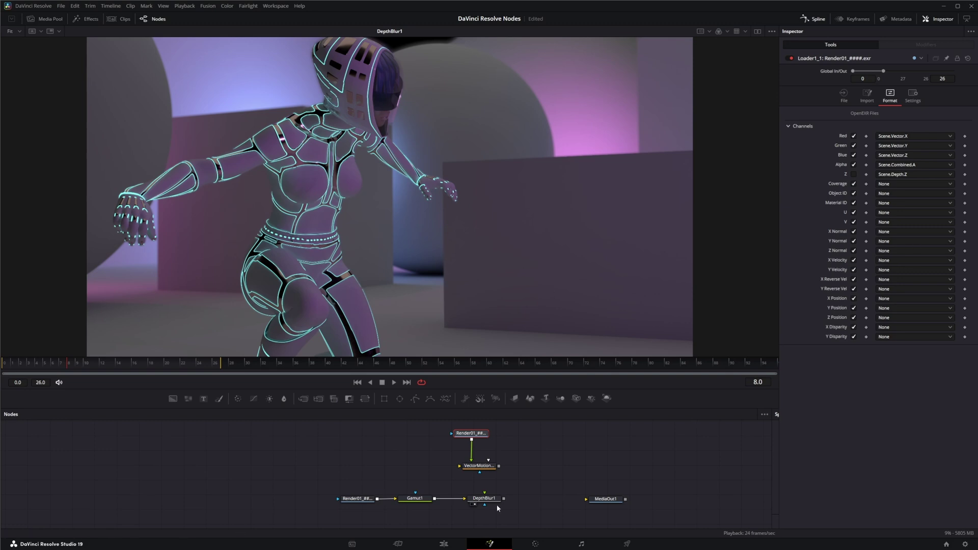
- Connect DepthBlur1's output to the Vector Motion Blur's main input and show VectorMotionBlur1 in the viewer
click(482, 467)
drag(433, 498, 533, 469)
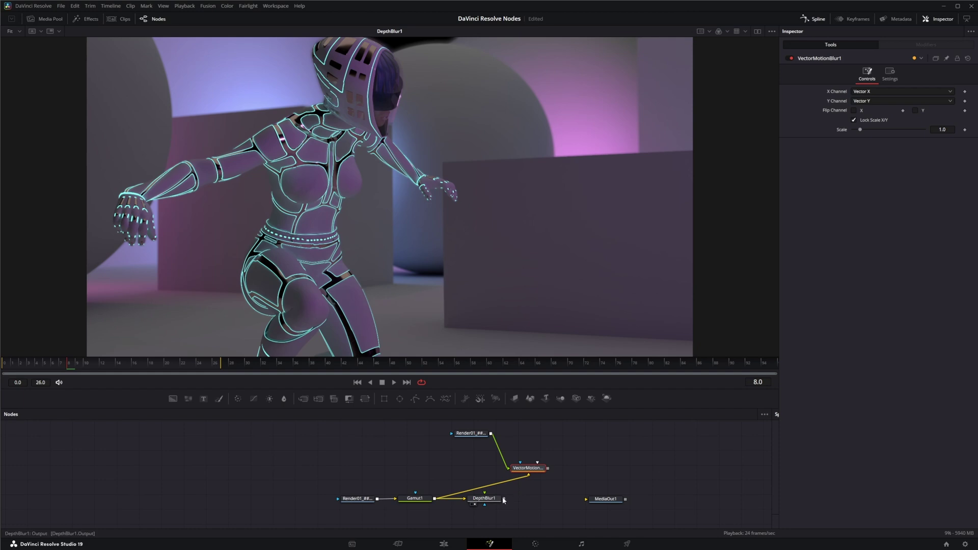
drag(503, 498, 530, 471)
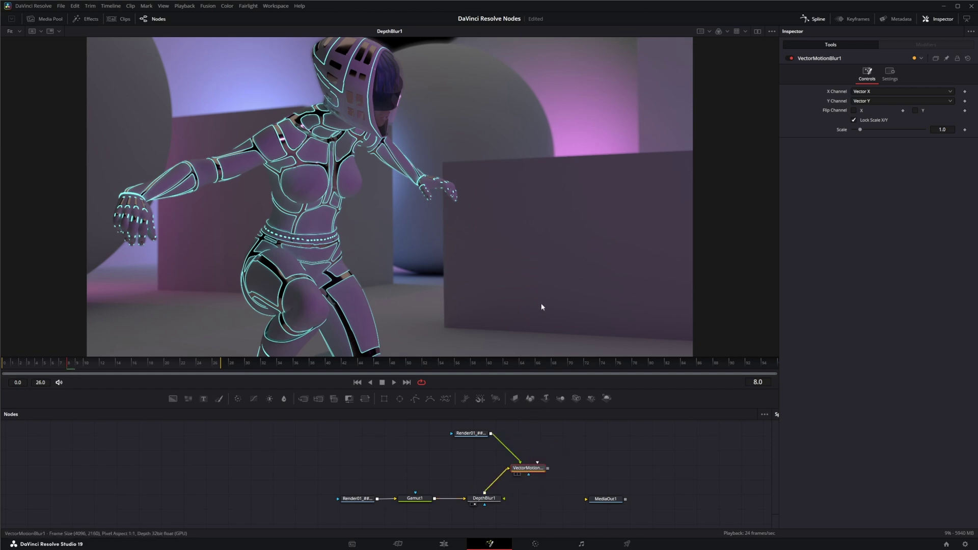
key(1)
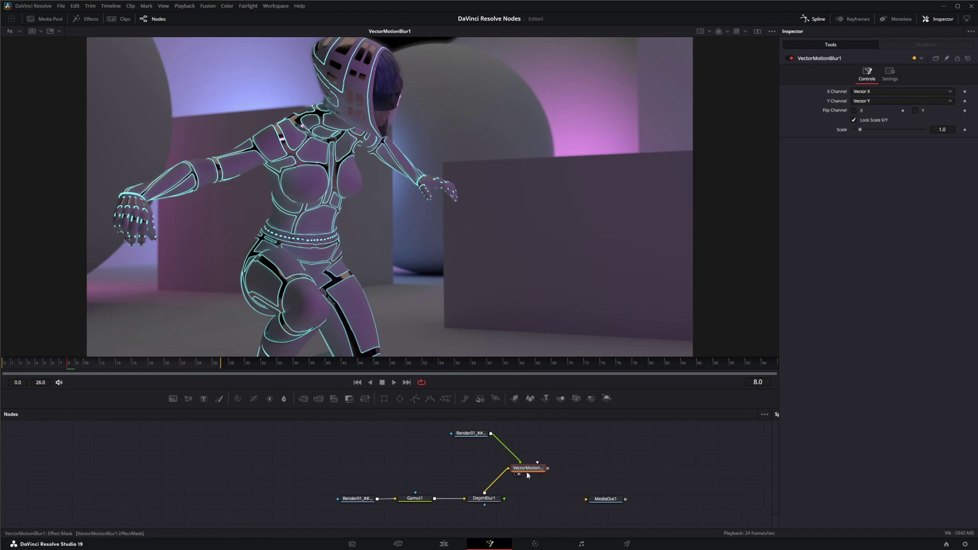
- Set the Vector Motion Blur's X Channel to Red and its Y Channel to Green
click(869, 92)
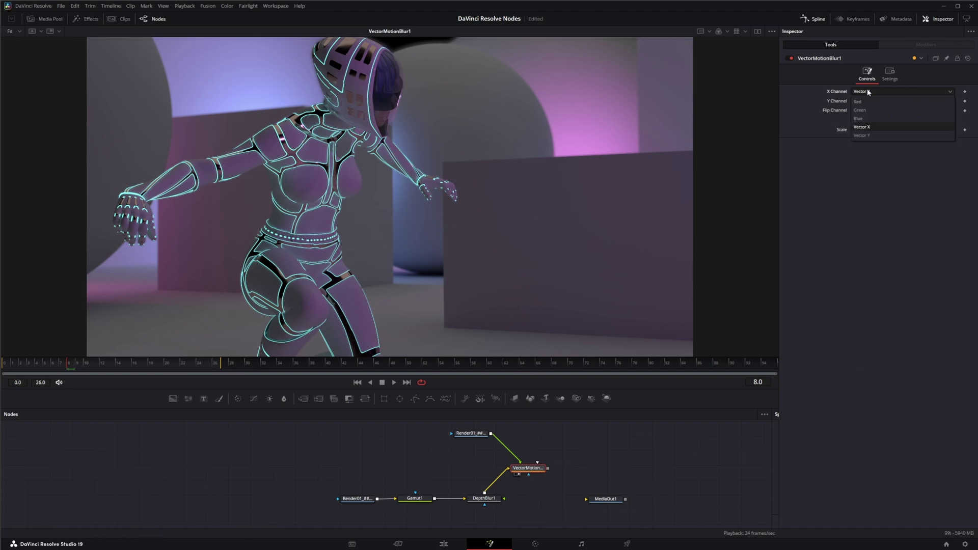
click(871, 102)
click(870, 101)
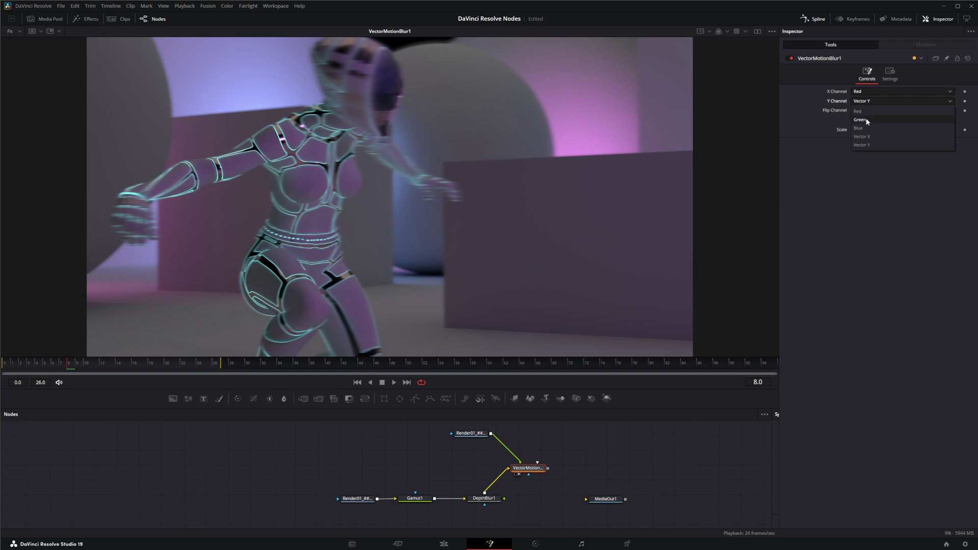
click(874, 120)
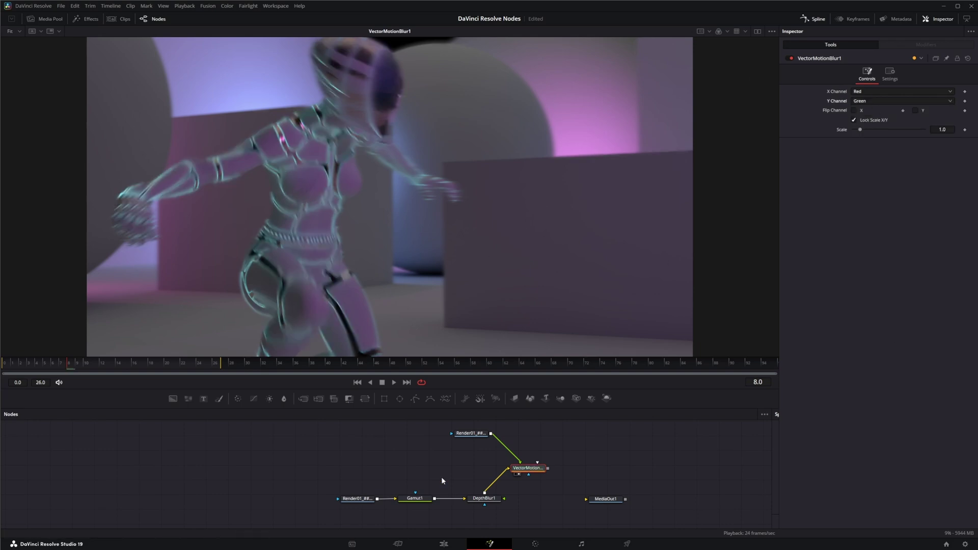
- Play the animation and compare the Gamut1, DepthBlur1 and VectorMotionBlur1 results in the viewer
click(404, 504)
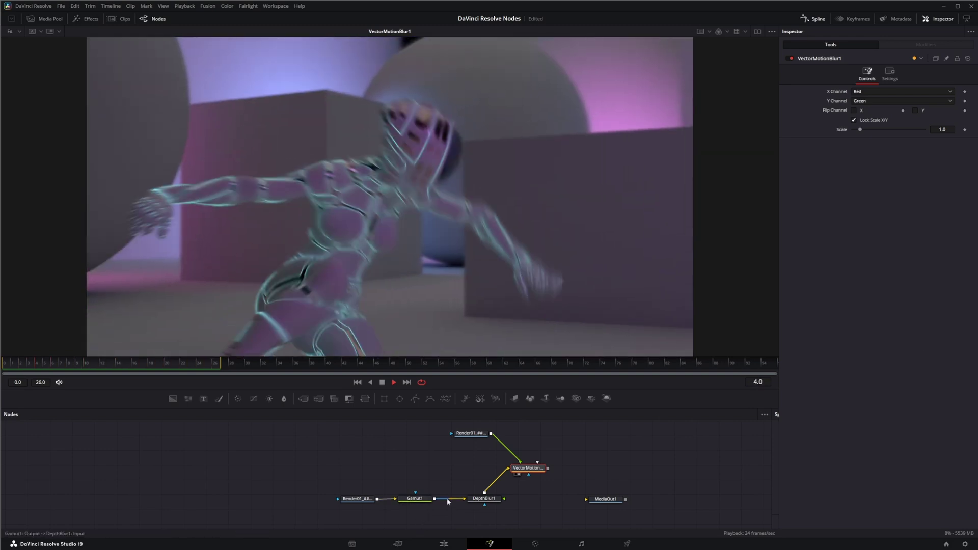
drag(419, 499, 400, 258)
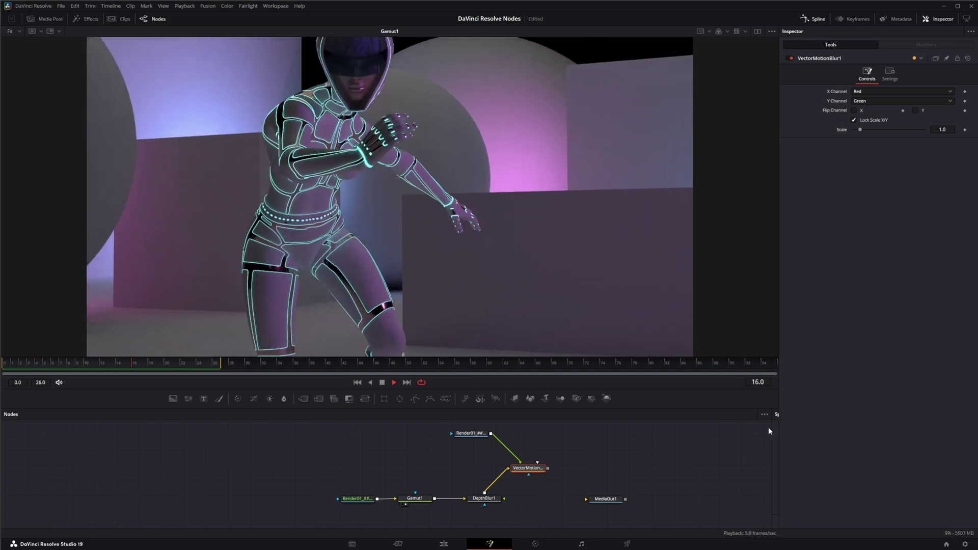
drag(481, 381, 475, 300)
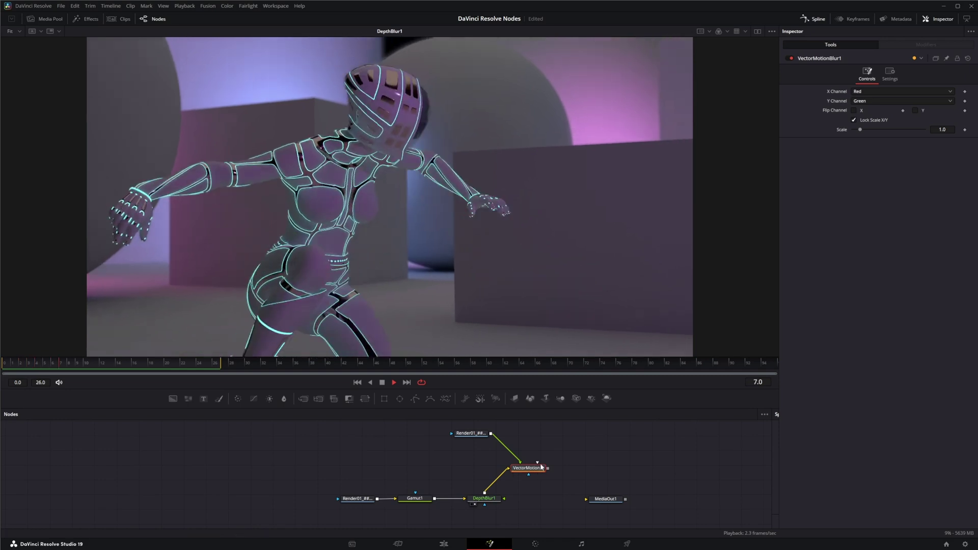
key(1)
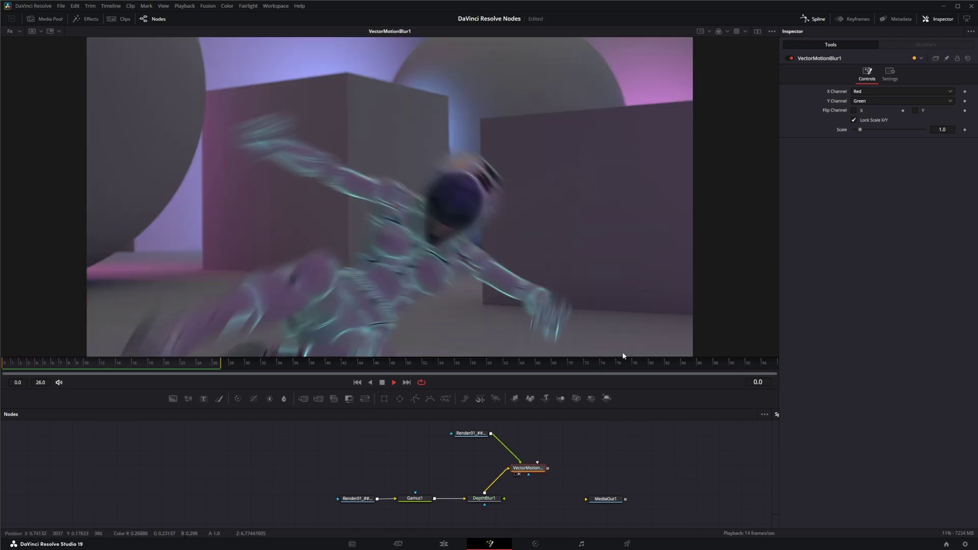